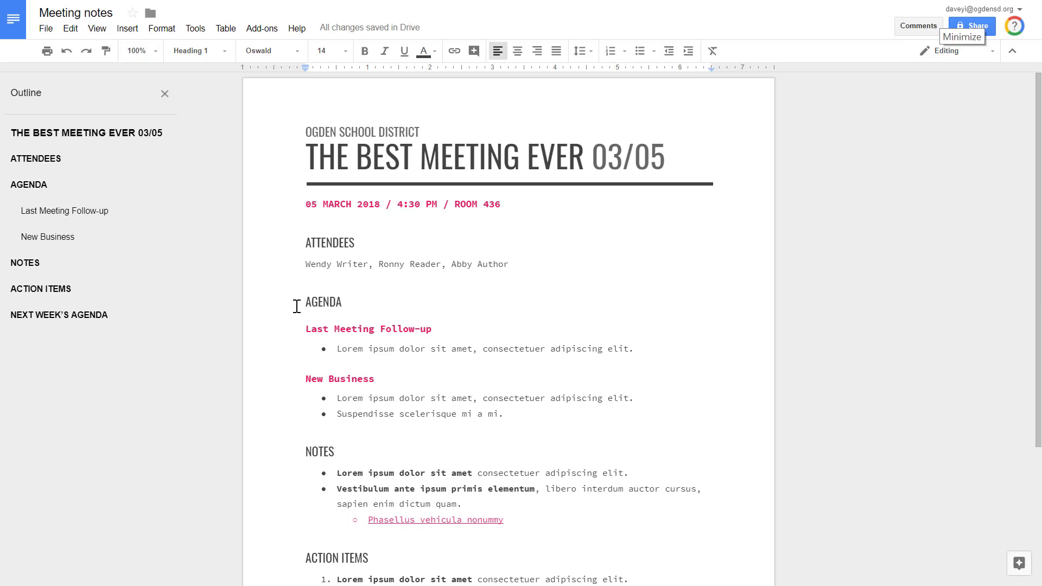
Change the bullet under Last Meeting Follow-up to the hollow checkbox list style
{"action": "left_click_drag", "start_coordinate": [317, 318], "coordinate": [566, 413]}
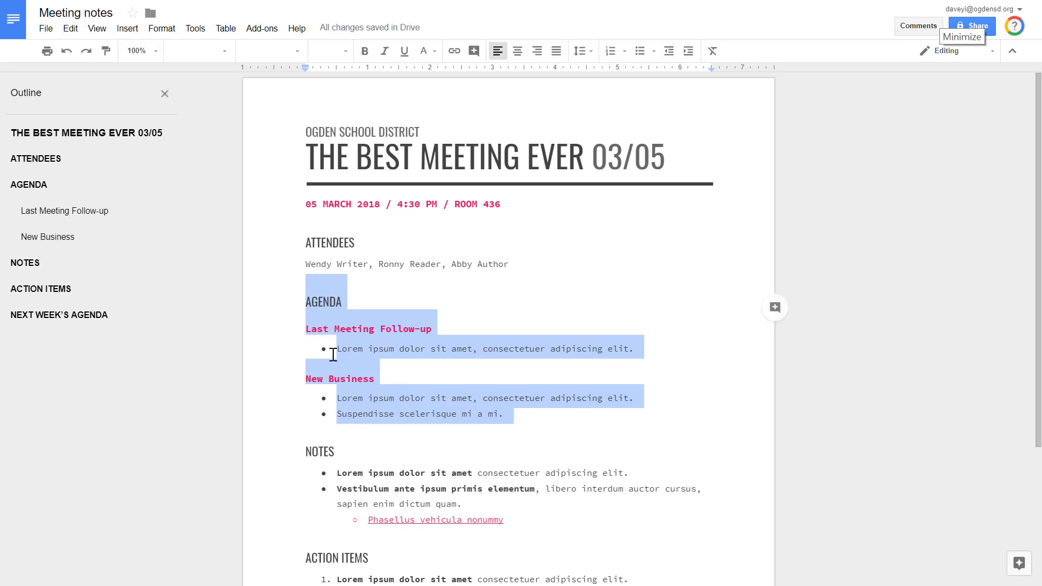
{"action": "left_click", "coordinate": [332, 352]}
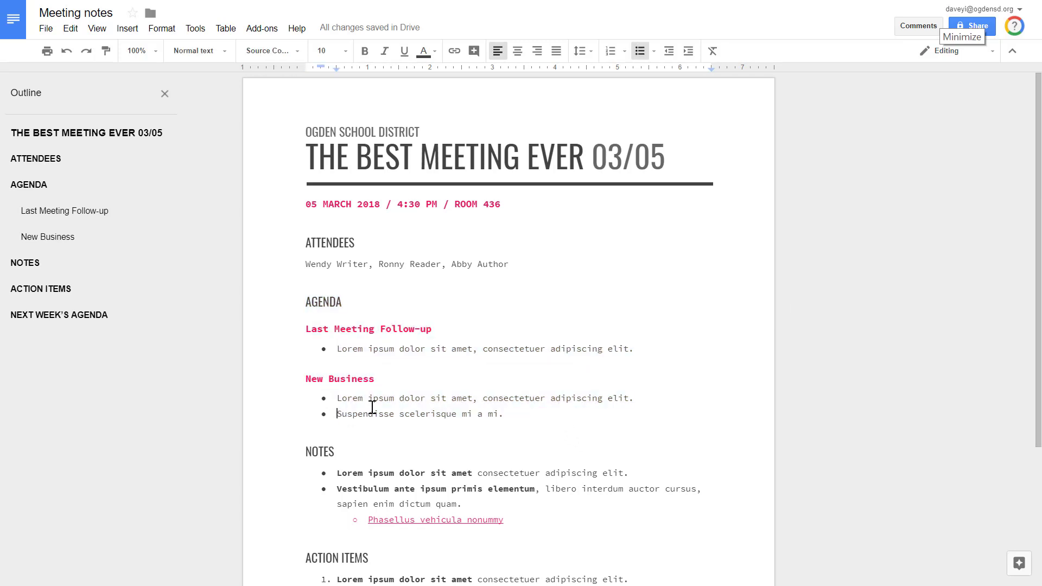
{"action": "left_click_drag", "start_coordinate": [337, 348], "coordinate": [630, 356]}
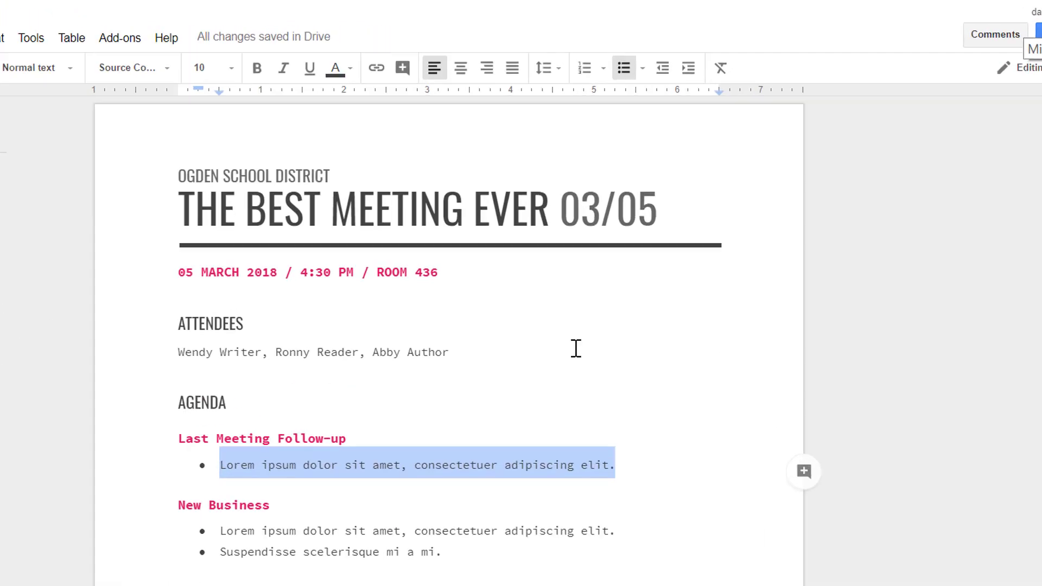
{"action": "left_click", "coordinate": [642, 68]}
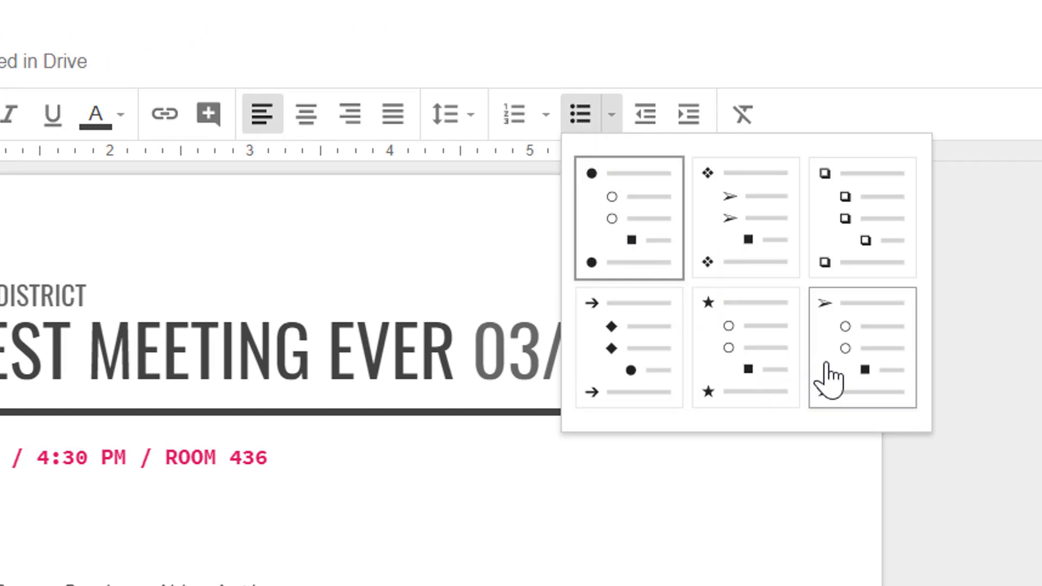
{"action": "left_click", "coordinate": [835, 245]}
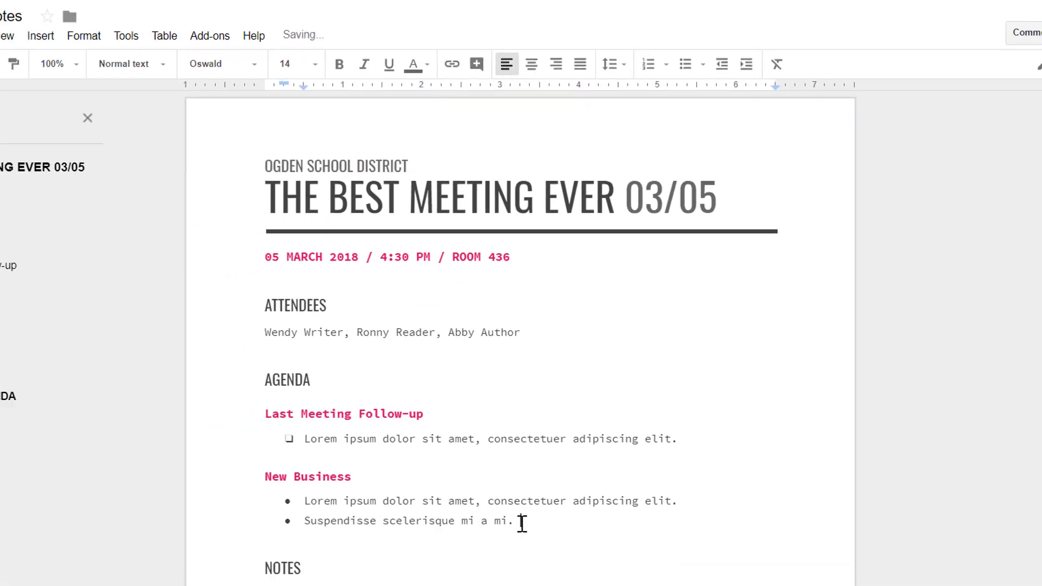
Apply the hollow checkbox list style to both bulleted items under New Business
{"action": "left_click_drag", "start_coordinate": [520, 521], "coordinate": [304, 501]}
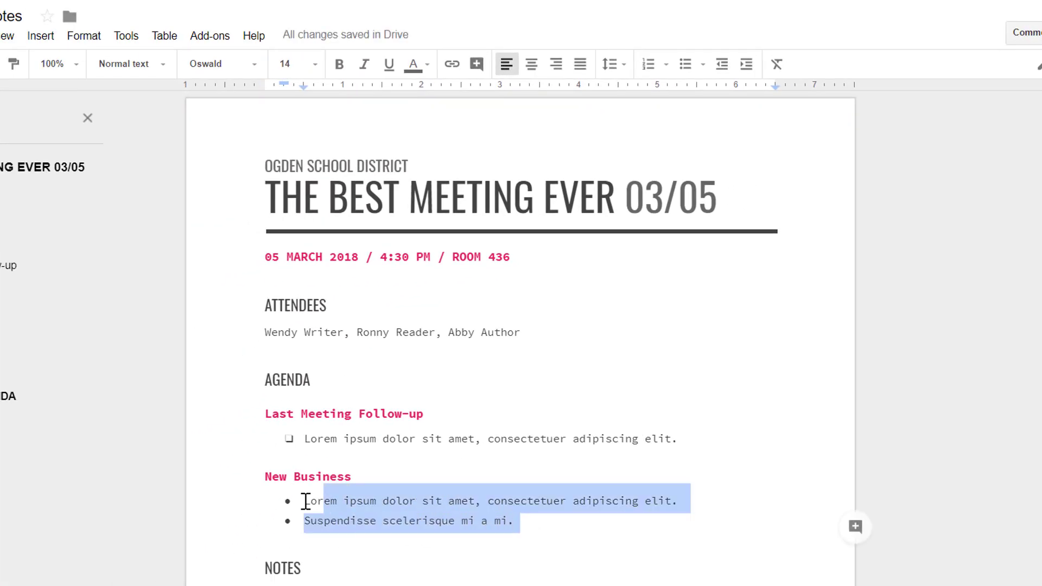
{"action": "left_click", "coordinate": [703, 65]}
{"action": "left_click", "coordinate": [834, 153]}
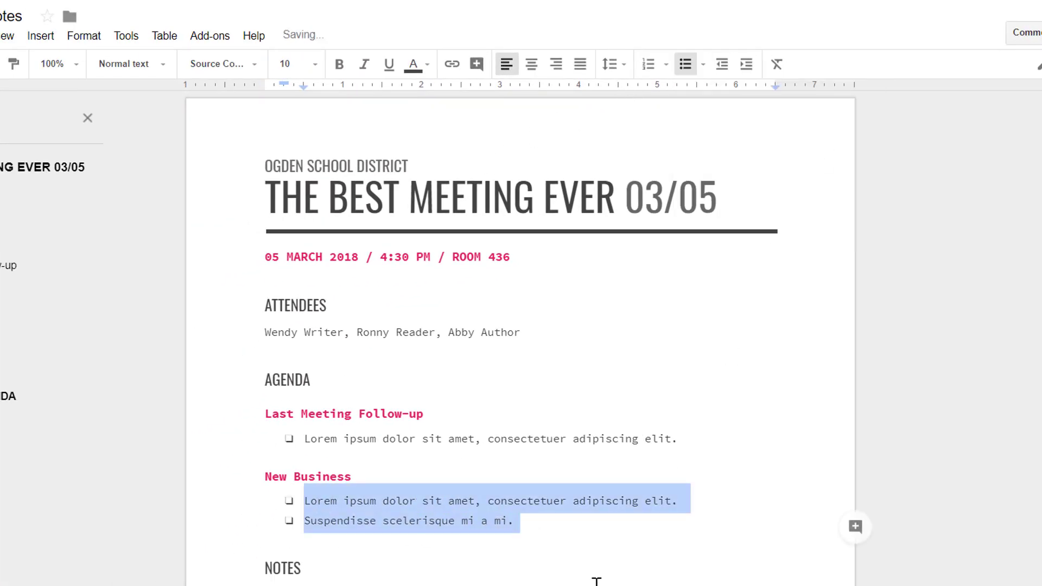
{"action": "left_click", "coordinate": [530, 527]}
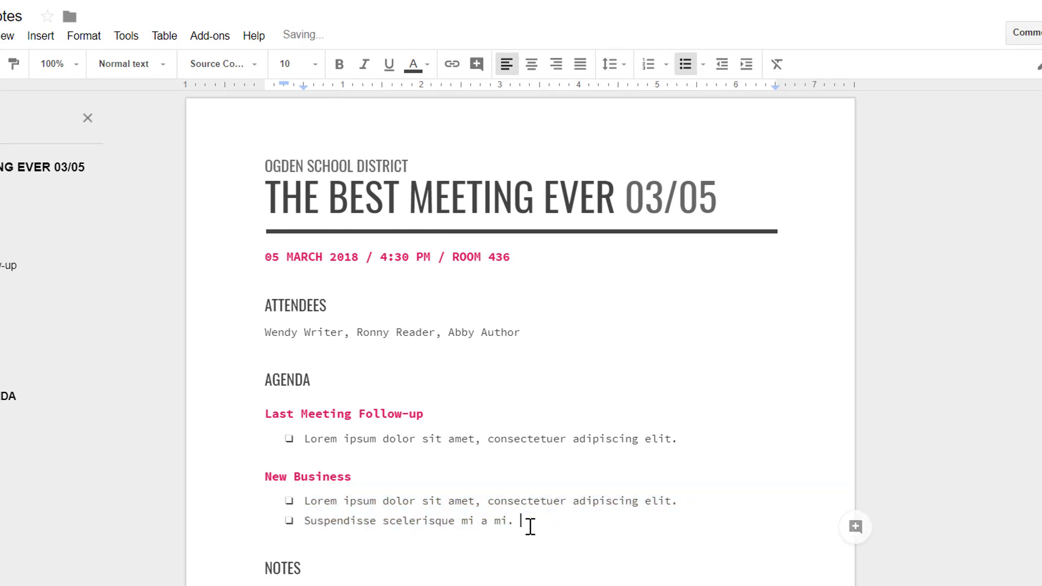
{"action": "left_click", "coordinate": [287, 437]}
{"action": "left_click", "coordinate": [322, 442]}
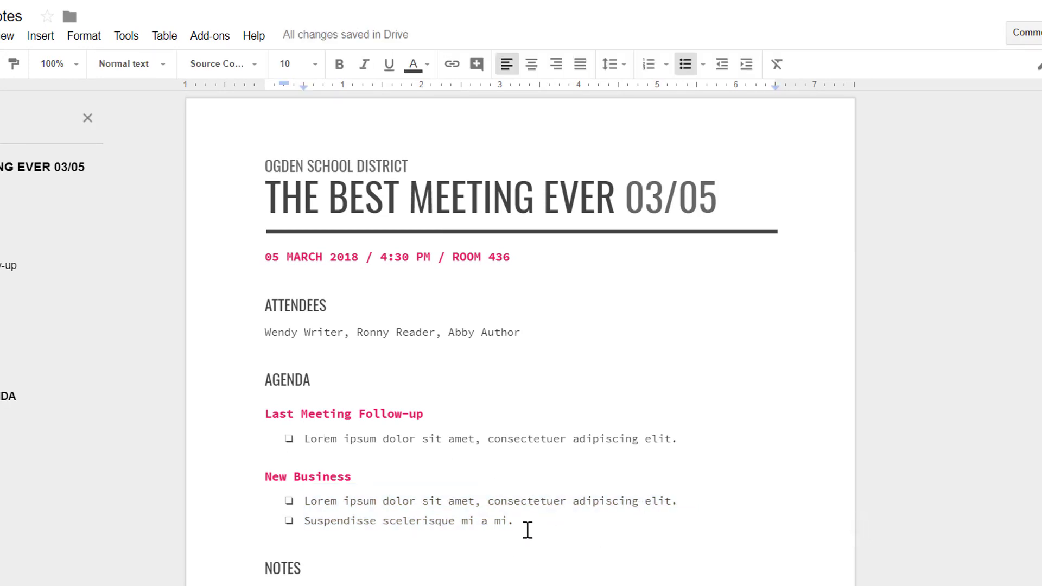
{"action": "left_click", "coordinate": [527, 522]}
Insert a table of 2 columns by 5 rows under AGENDA, just before the Last Meeting Follow-up heading
{"action": "left_click", "coordinate": [261, 415]}
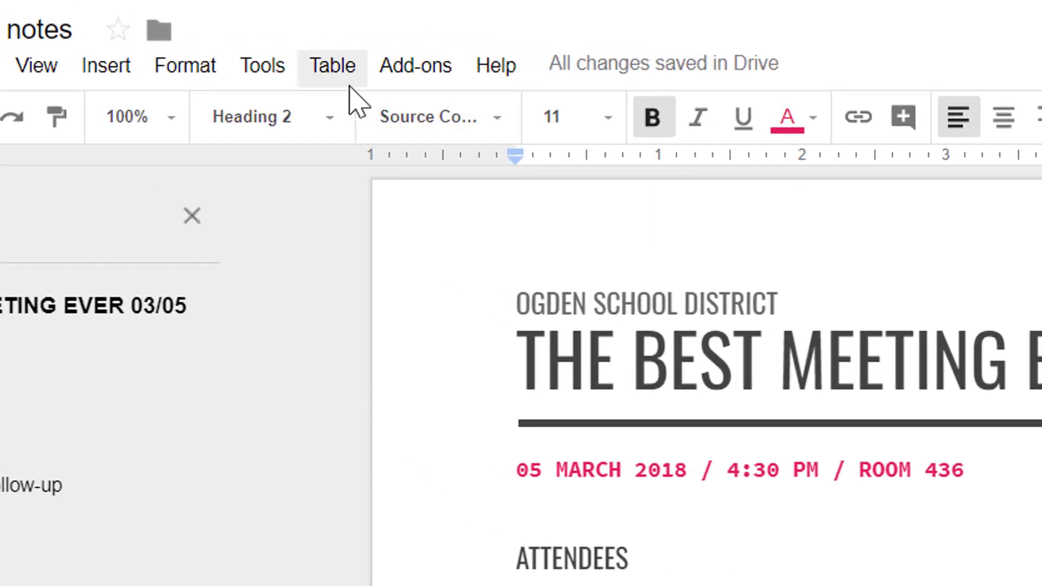
{"action": "left_click", "coordinate": [350, 86]}
{"action": "mouse_move", "coordinate": [461, 144]}
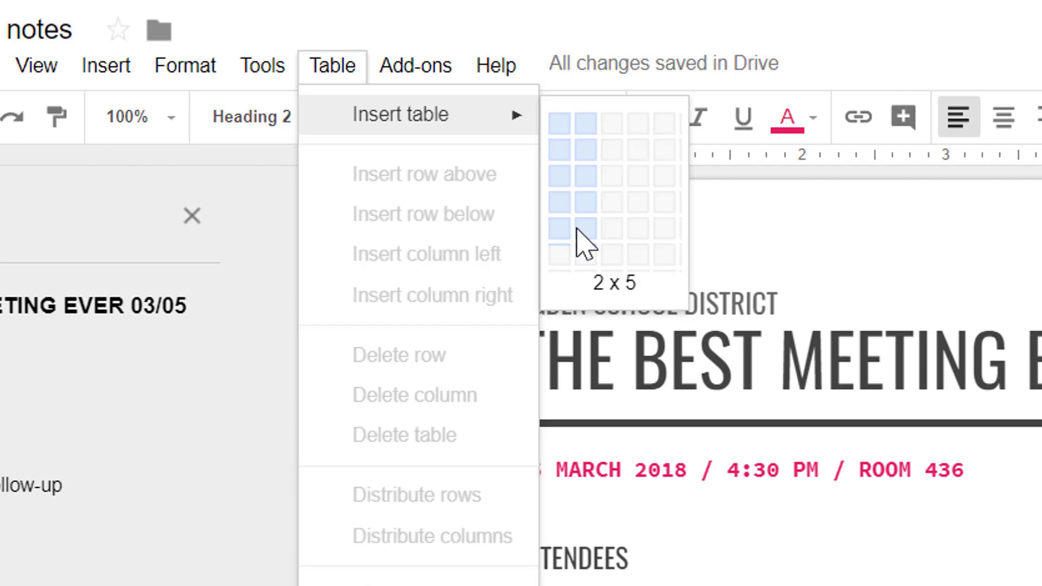
{"action": "left_click", "coordinate": [580, 229]}
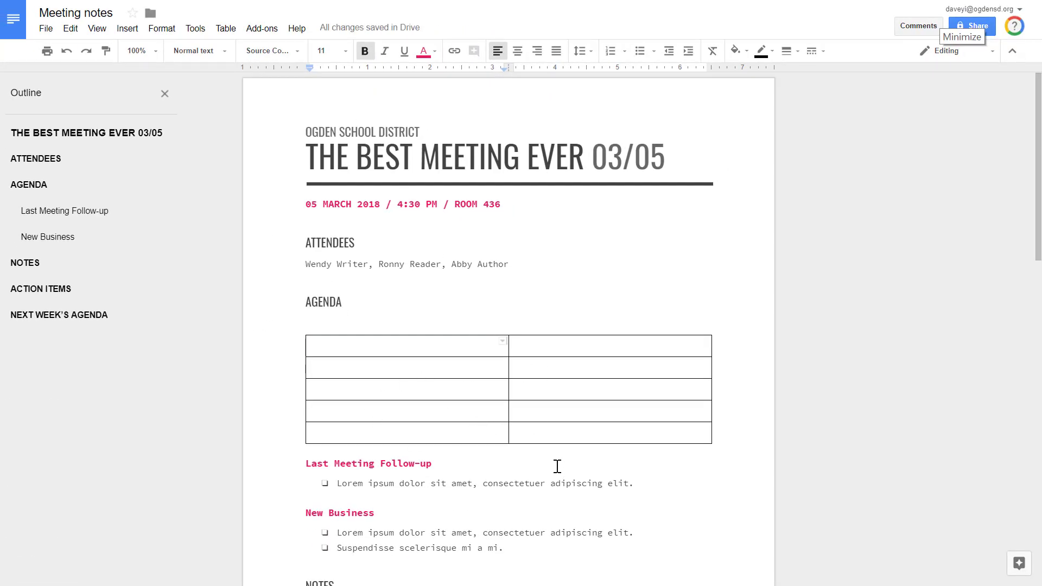
Narrow the table's first column to about 0.4 inch by moving its border with the second column
{"action": "scroll", "coordinate": [557, 466], "scroll_direction": "down", "scroll_amount": 1}
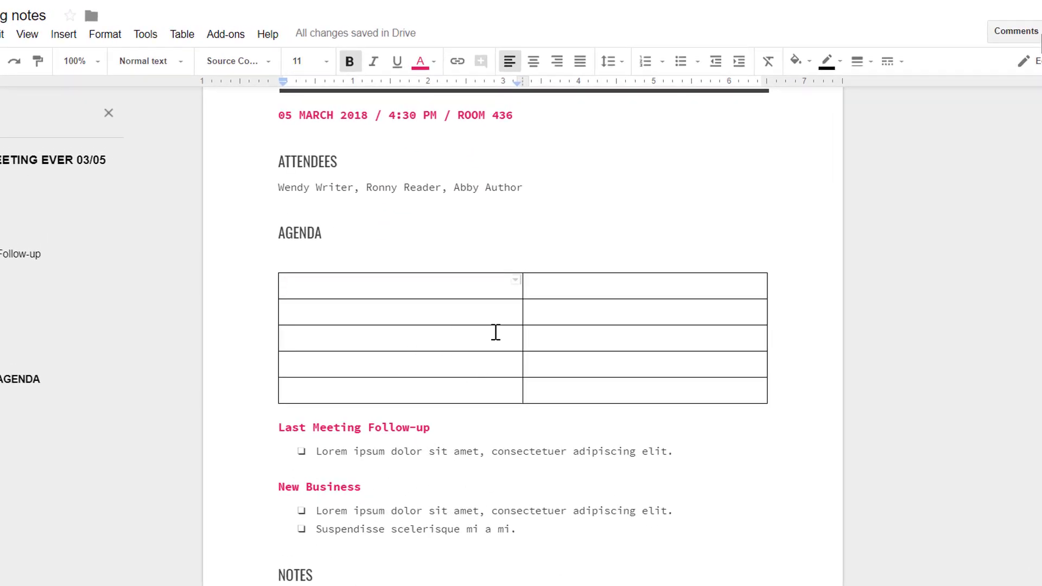
{"action": "left_click_drag", "start_coordinate": [523, 311], "coordinate": [307, 329]}
{"action": "left_click_drag", "start_coordinate": [306, 329], "coordinate": [306, 329]}
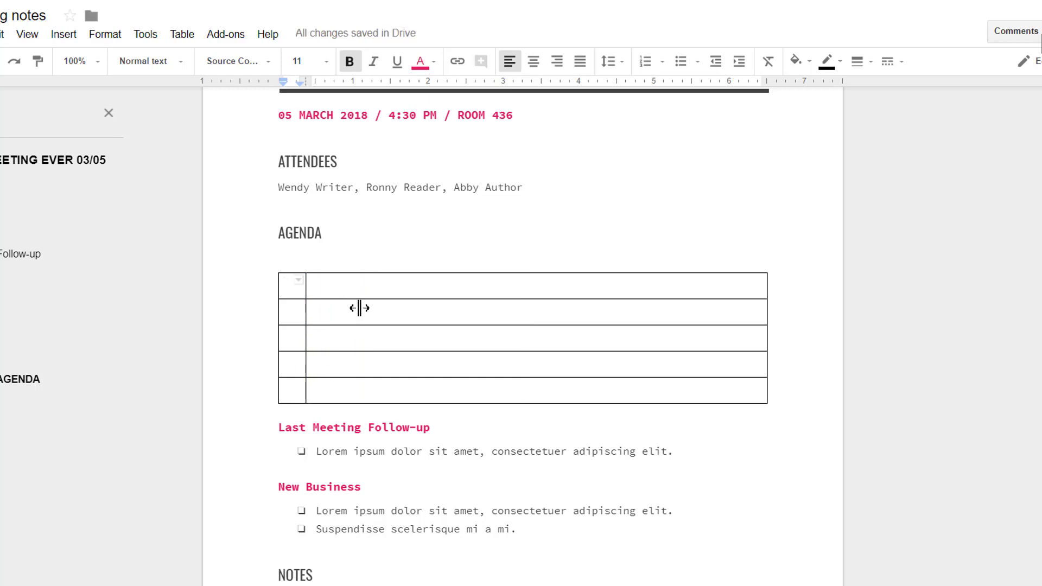
{"action": "left_click_drag", "start_coordinate": [322, 451], "coordinate": [381, 451]}
{"action": "left_click_drag", "start_coordinate": [332, 511], "coordinate": [374, 537]}
{"action": "left_click", "coordinate": [354, 511]}
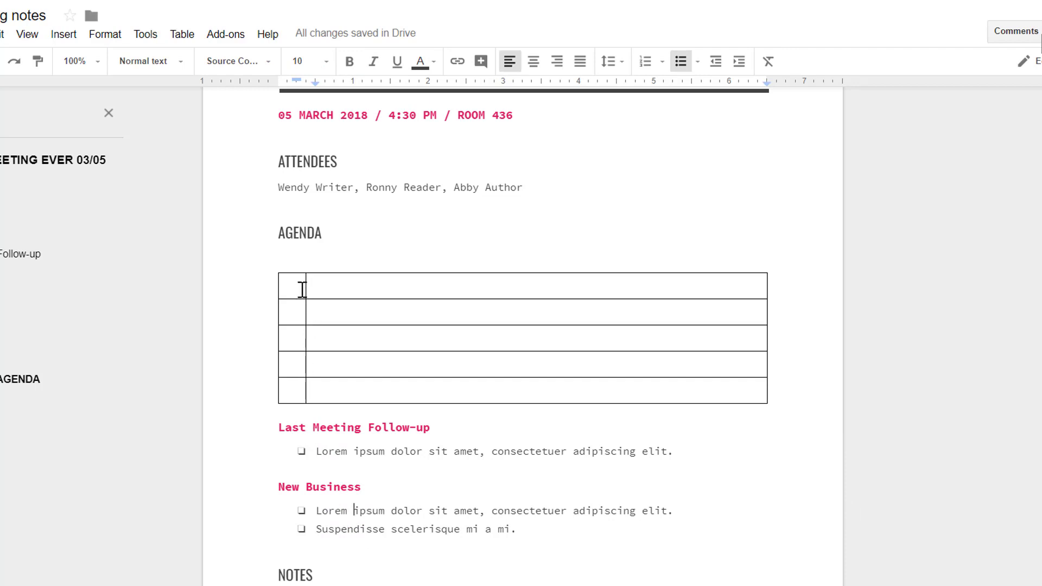
Merge the two cells of the table's first row into a single header cell
{"action": "left_click_drag", "start_coordinate": [302, 288], "coordinate": [316, 287]}
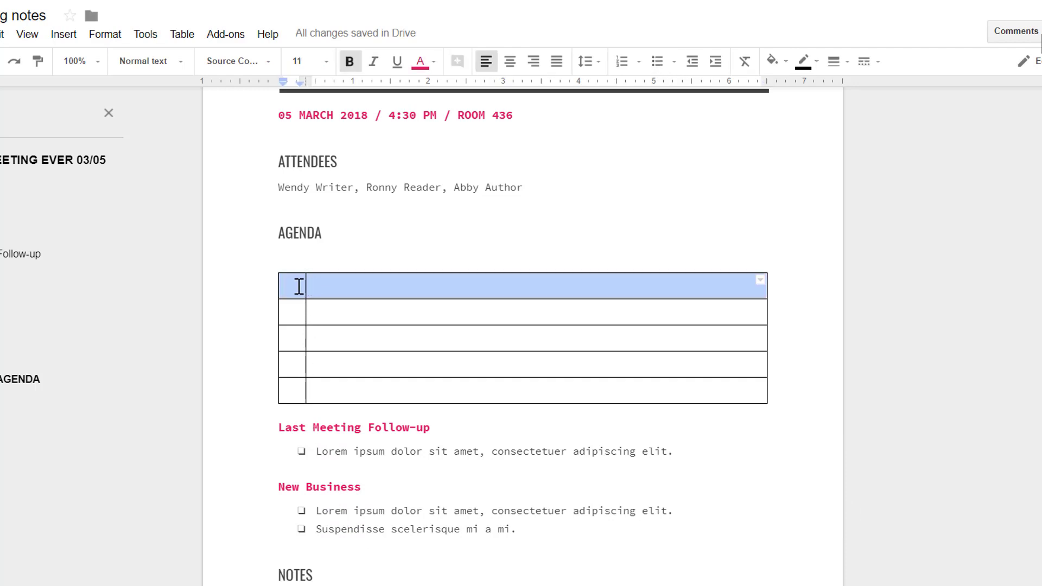
{"action": "right_click", "coordinate": [324, 288]}
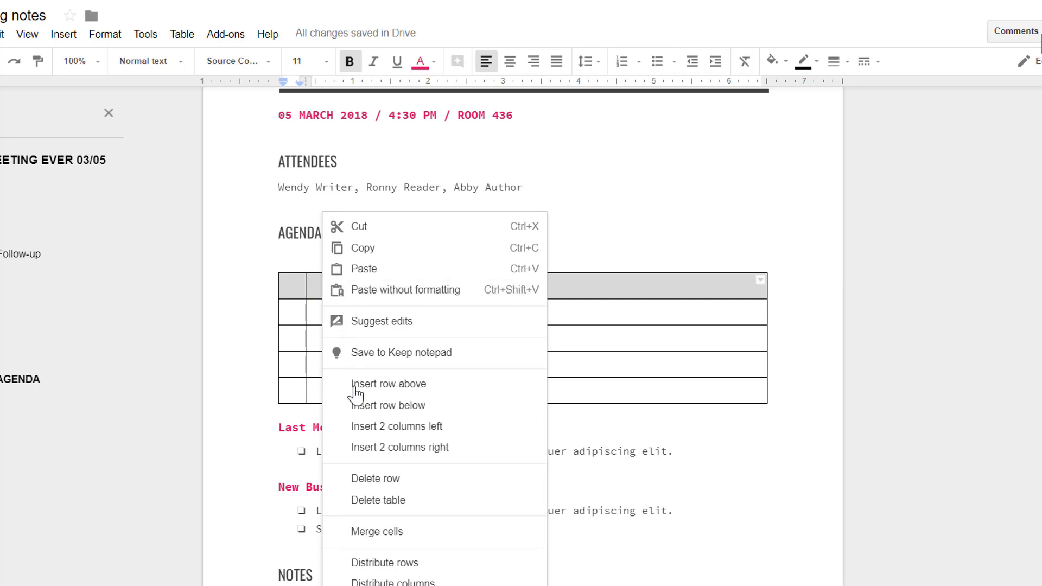
{"action": "left_click", "coordinate": [380, 533]}
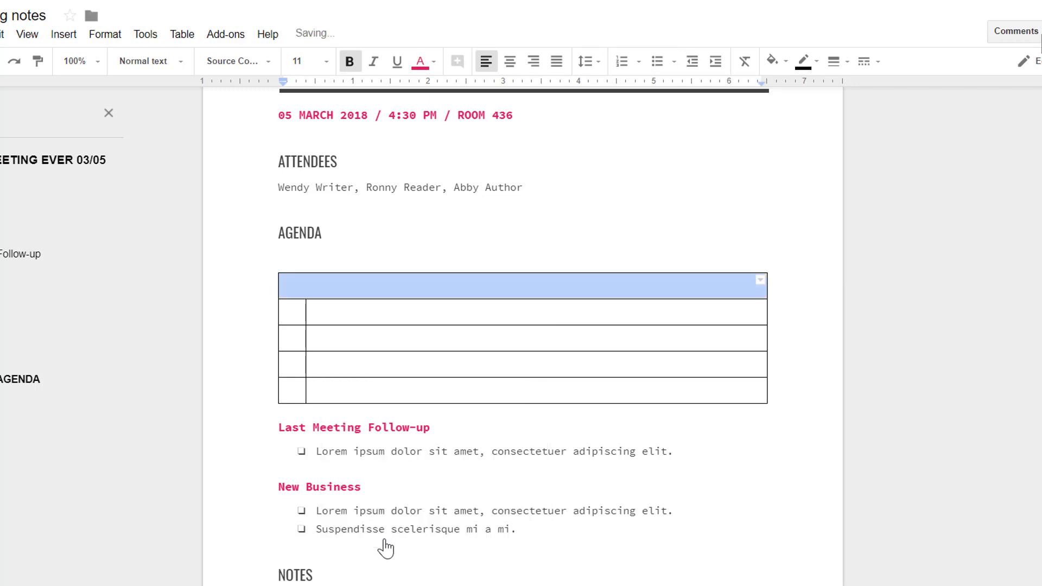
Copy the Last Meeting Follow-up heading into the merged first row and remove the extra blank line below it
{"action": "triple_click", "coordinate": [350, 427]}
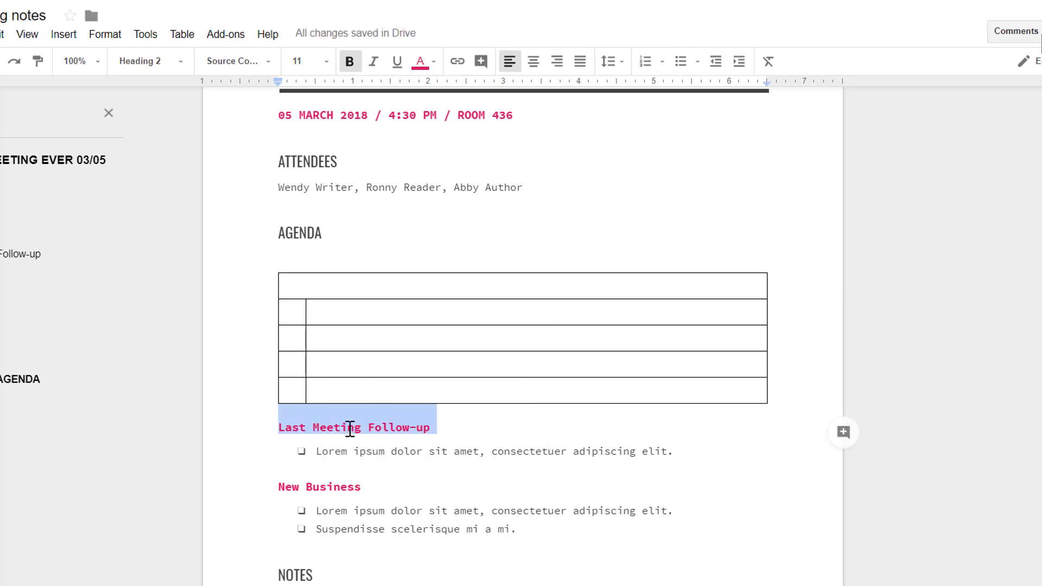
{"action": "left_click", "coordinate": [308, 288]}
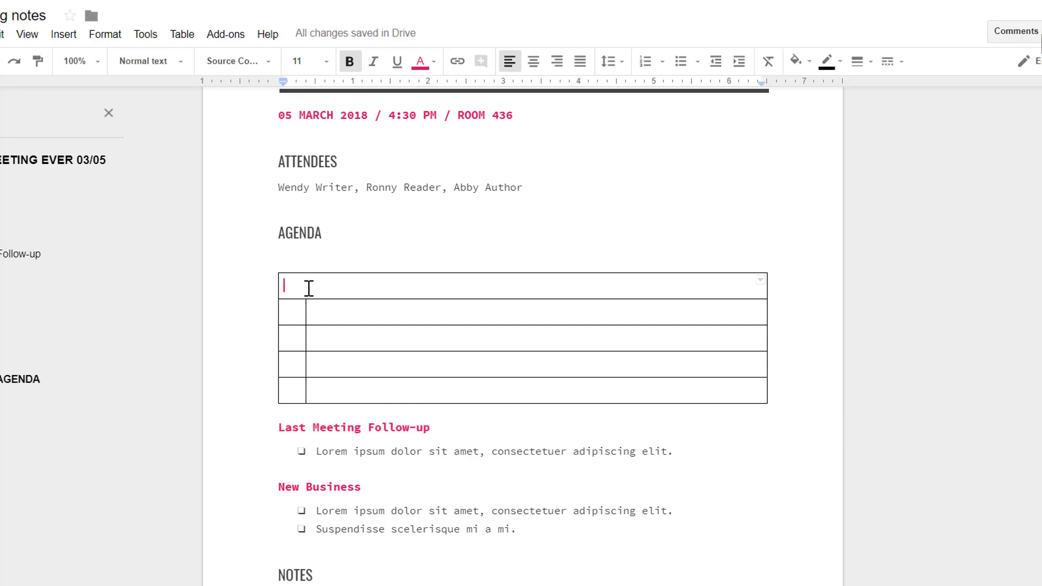
{"action": "key", "text": "ctrl+v"}
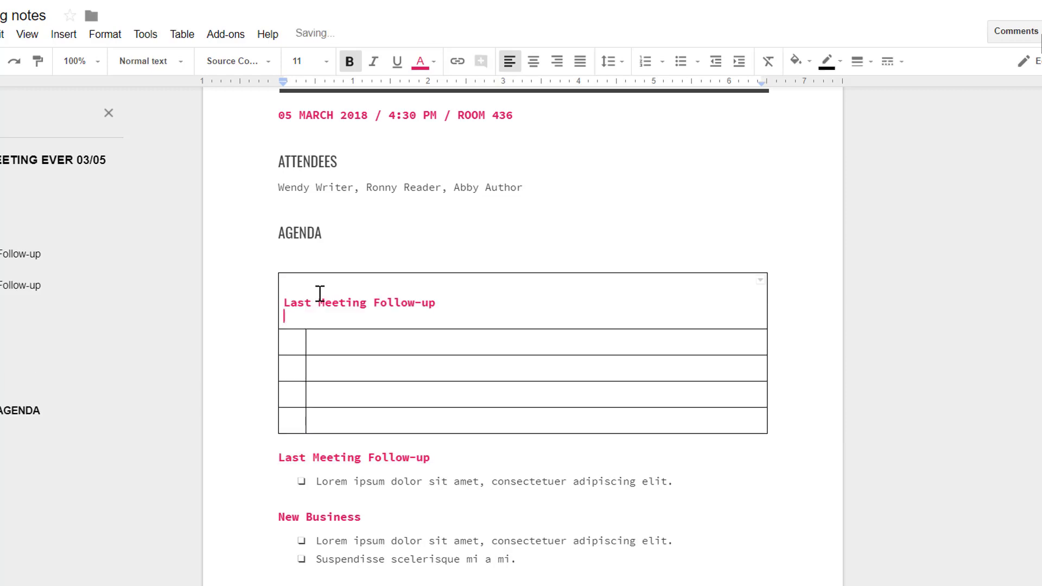
{"action": "key", "text": "BackSpace"}
Remove the space before the Last Meeting Follow-up paragraph in the table's first row
{"action": "left_click", "coordinate": [303, 285]}
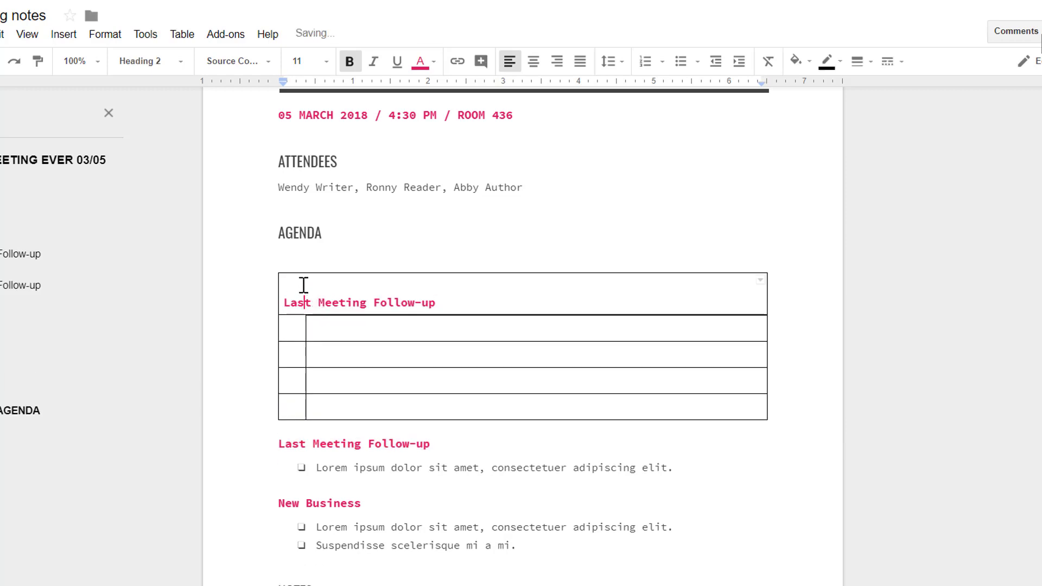
{"action": "triple_click", "coordinate": [318, 295]}
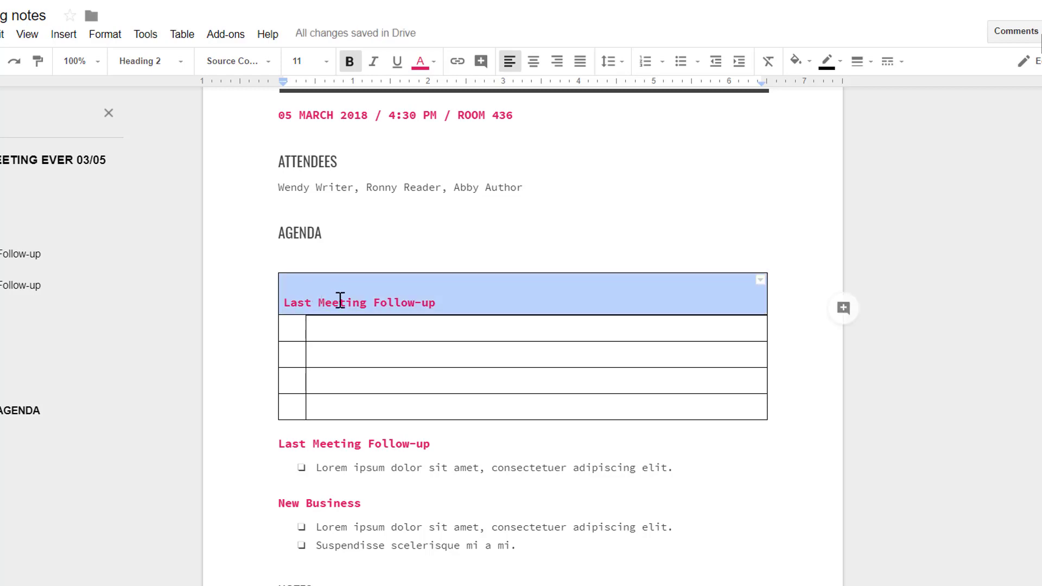
{"action": "left_click", "coordinate": [623, 63]}
{"action": "left_click", "coordinate": [633, 183]}
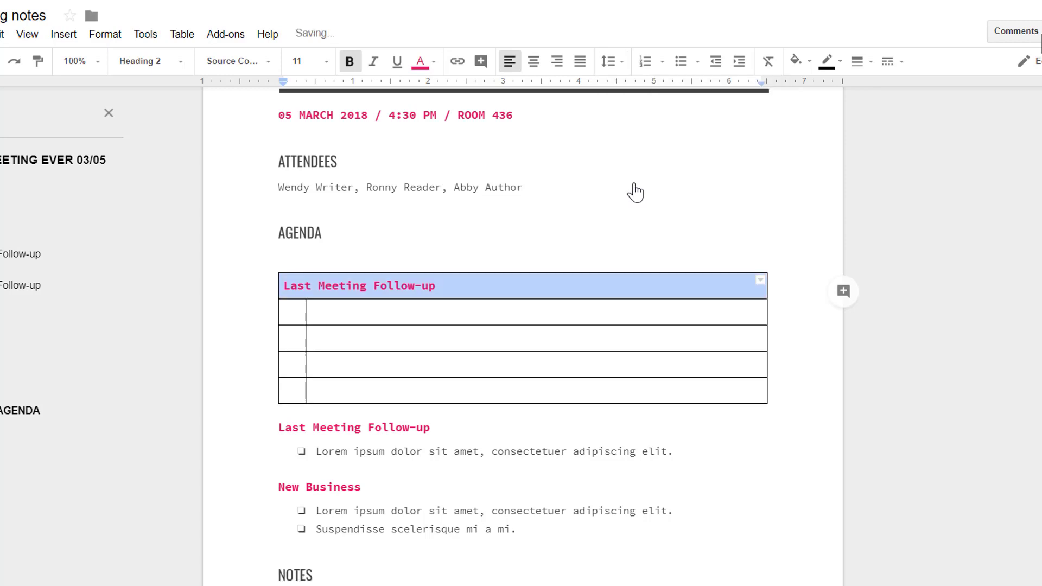
{"action": "left_click", "coordinate": [387, 286]}
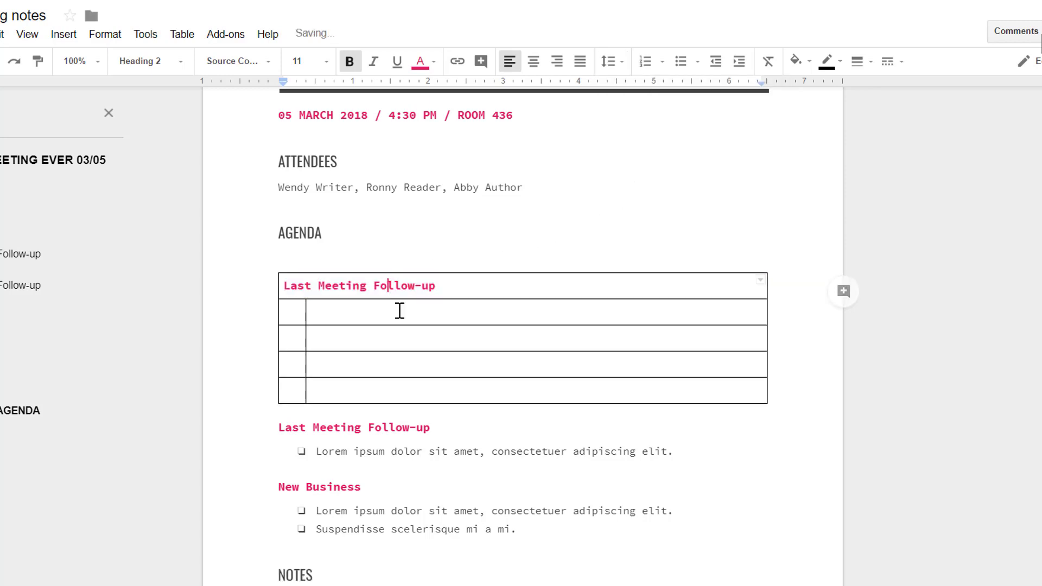
Copy the Last Meeting Follow-up list item into the second row's wide cell, removing its trailing blank line and bullet formatting
{"action": "triple_click", "coordinate": [342, 451]}
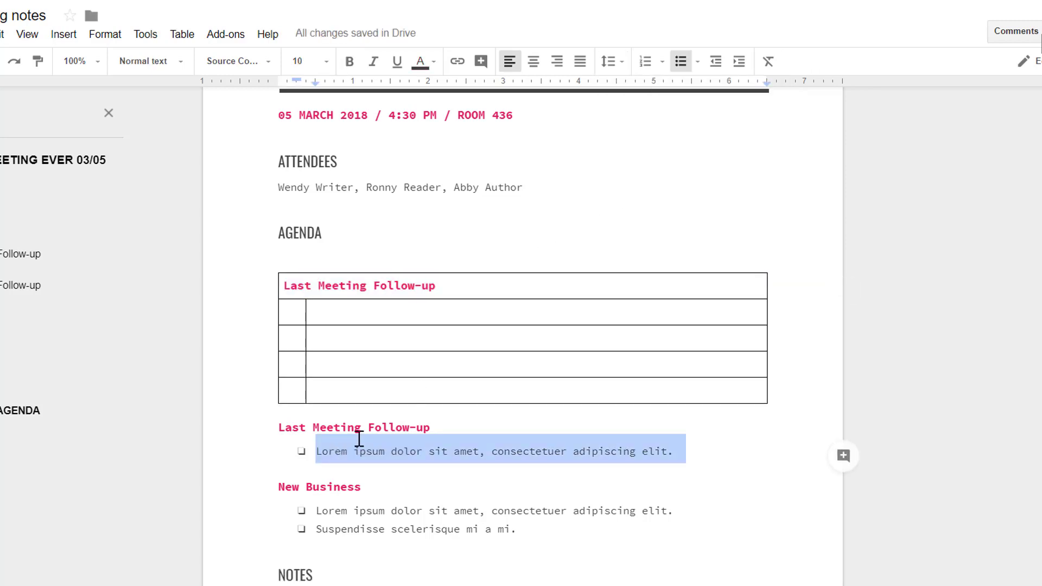
{"action": "left_click", "coordinate": [337, 317]}
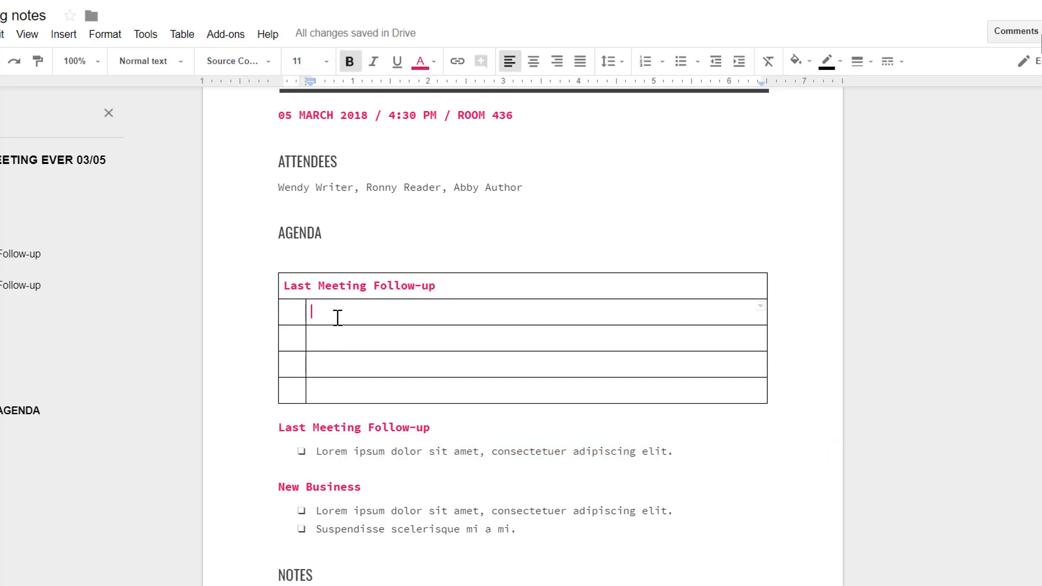
{"action": "key", "text": "ctrl+v"}
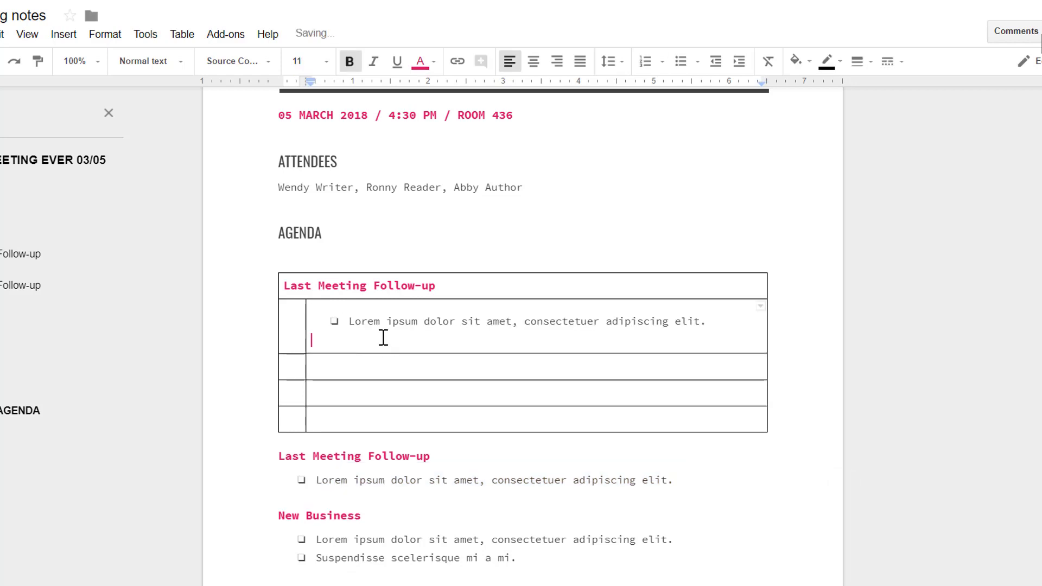
{"action": "key", "text": "BackSpace"}
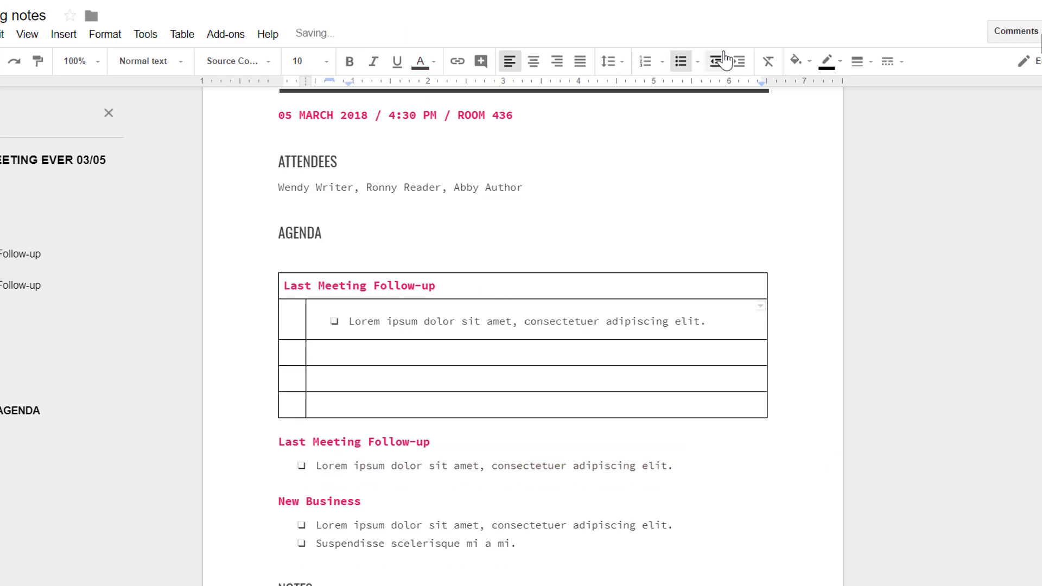
{"action": "left_click", "coordinate": [680, 62]}
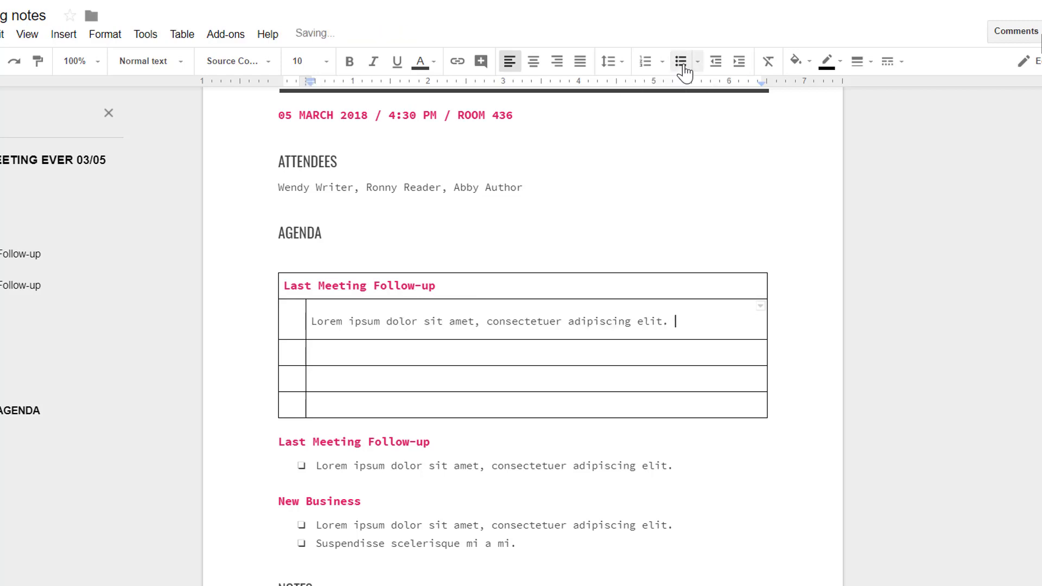
Merge the cells of the table's third row and paste a copy of the New Business heading into it
{"action": "left_click", "coordinate": [344, 354]}
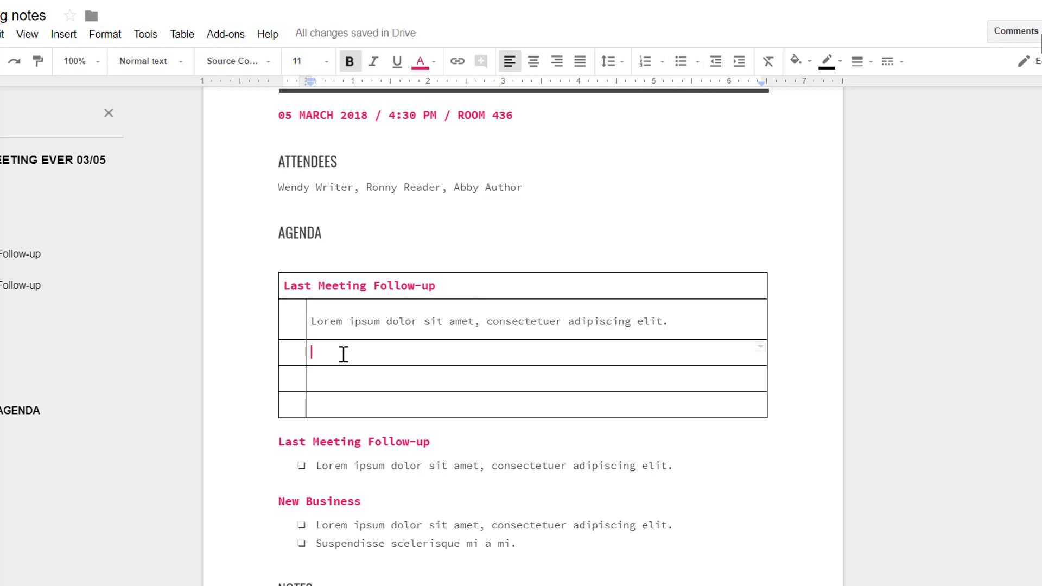
{"action": "triple_click", "coordinate": [321, 501]}
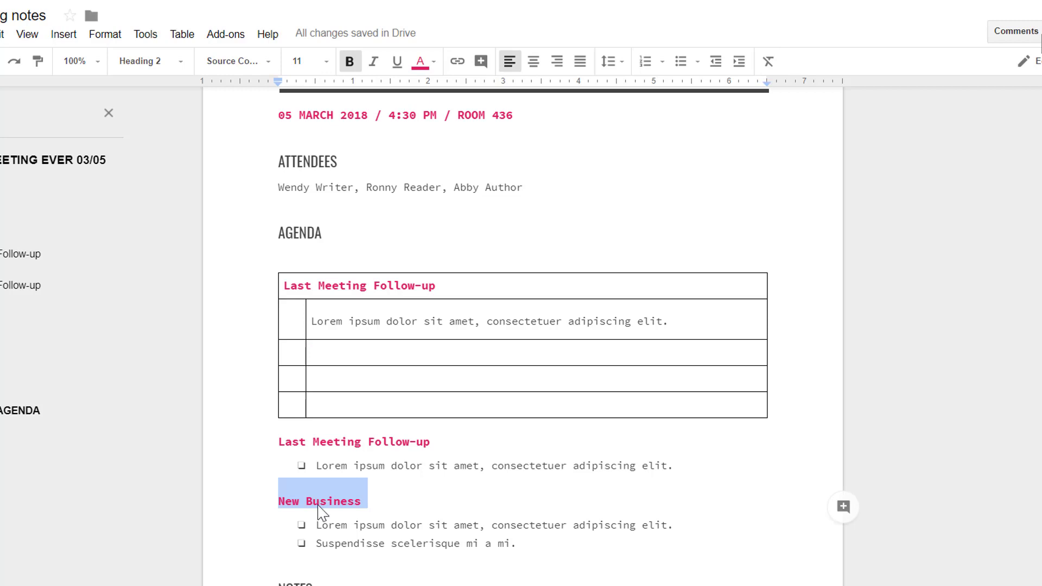
{"action": "left_click_drag", "start_coordinate": [323, 356], "coordinate": [293, 355]}
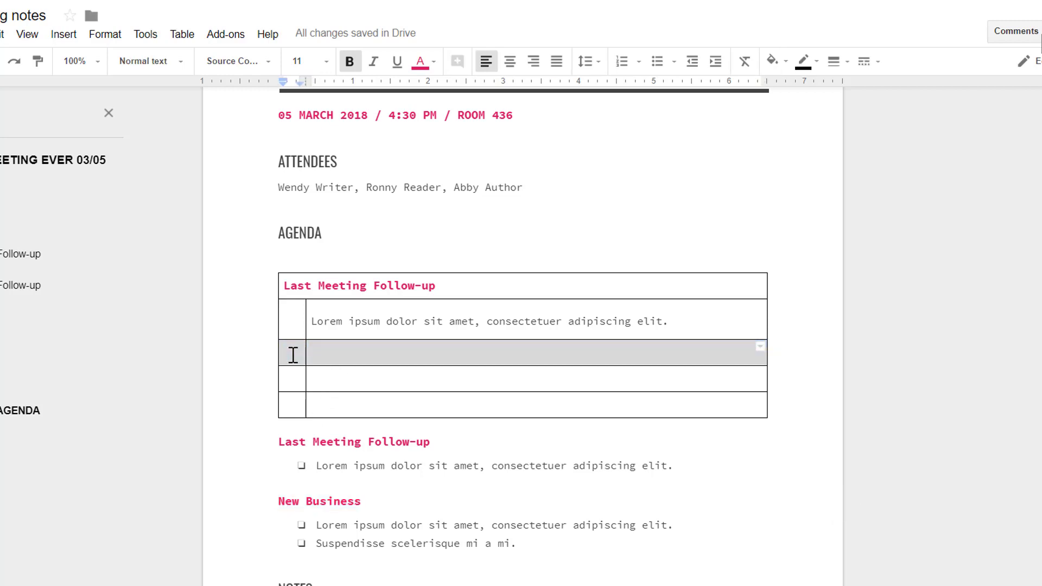
{"action": "right_click", "coordinate": [293, 355]}
{"action": "left_click", "coordinate": [341, 537]}
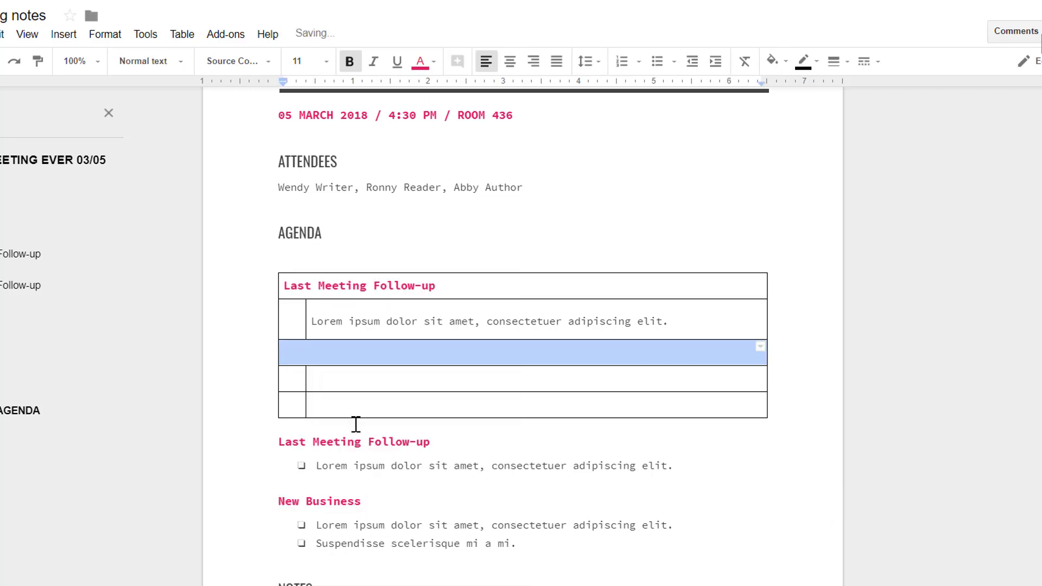
{"action": "left_click", "coordinate": [328, 355]}
{"action": "key", "text": "ctrl+v"}
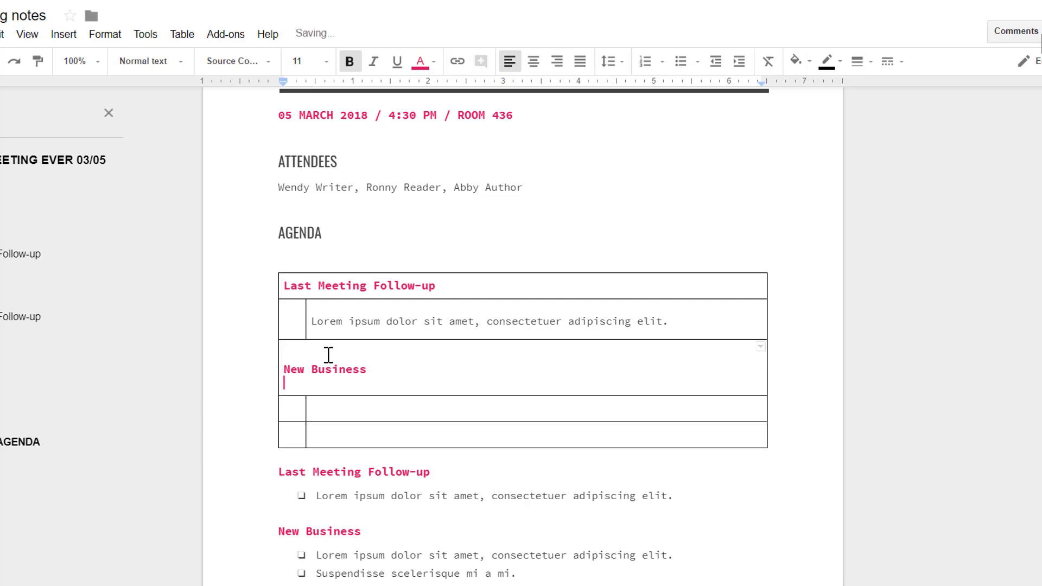
Remove the blank line below the New Business heading in the table and the space before its paragraph
{"action": "key", "text": "BackSpace"}
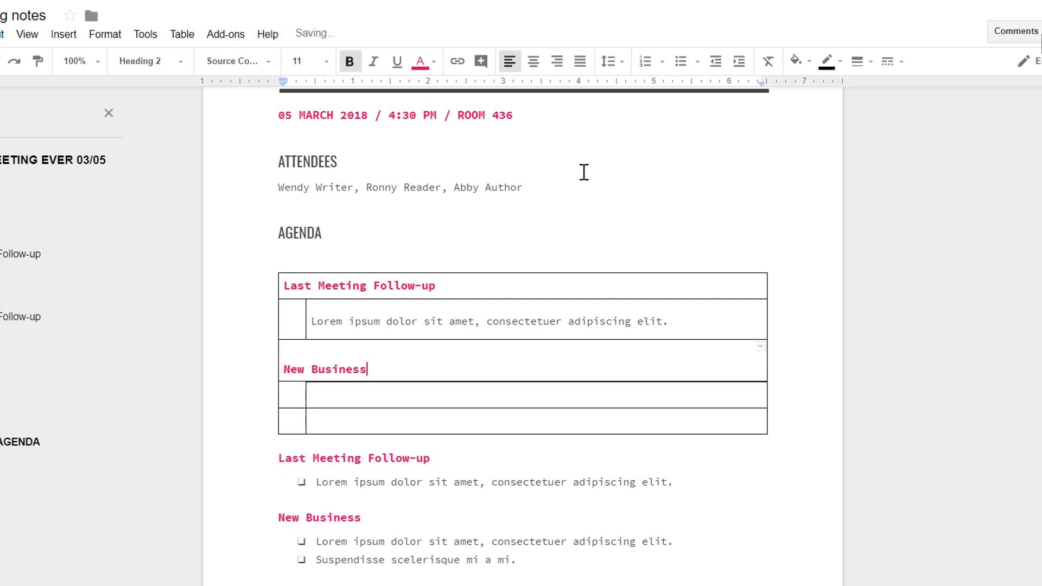
{"action": "left_click", "coordinate": [608, 61]}
{"action": "left_click", "coordinate": [640, 181]}
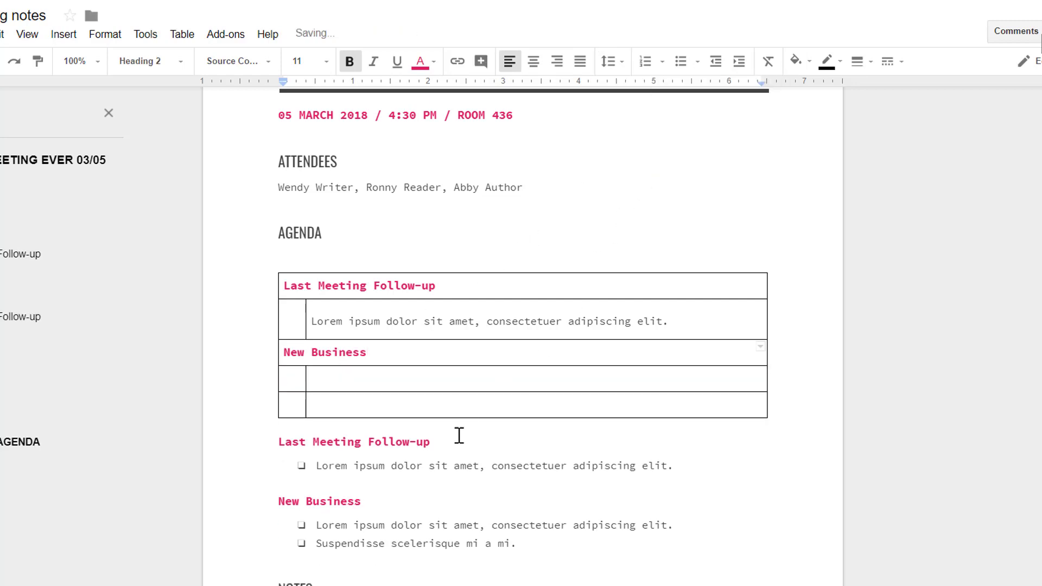
Copy the first New Business list item into the fourth row's wide cell with its original formatting, without the checkbox bullet
{"action": "left_click_drag", "start_coordinate": [318, 528], "coordinate": [673, 523]}
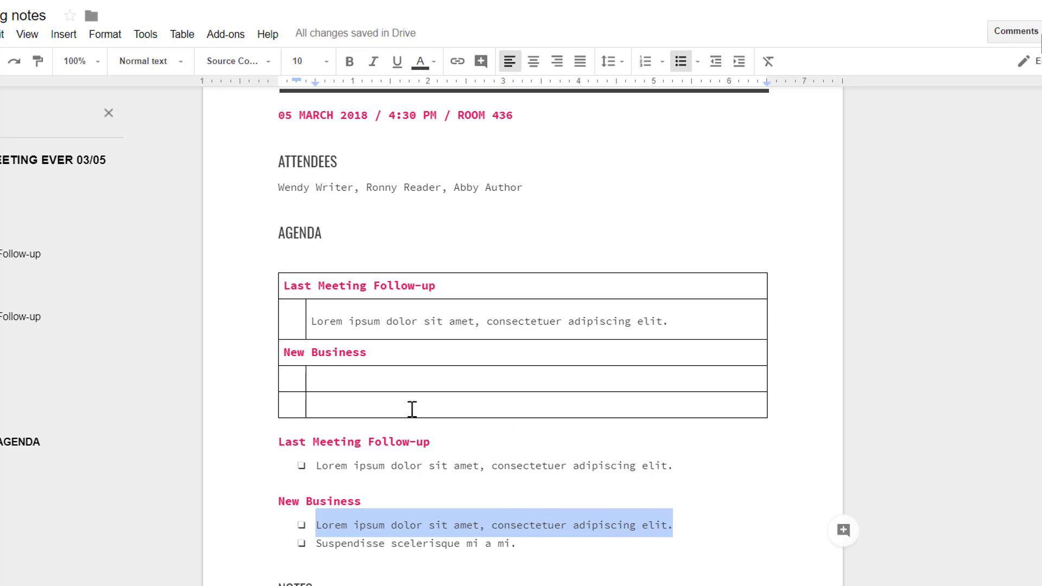
{"action": "left_click", "coordinate": [334, 377]}
{"action": "key", "text": "ctrl+shift+v"}
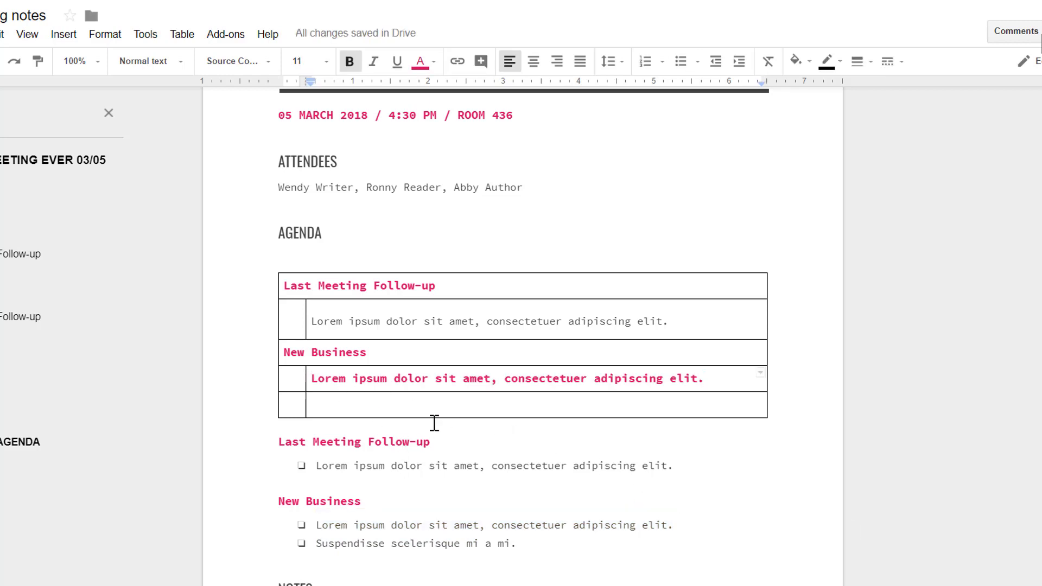
{"action": "key", "text": "ctrl+z"}
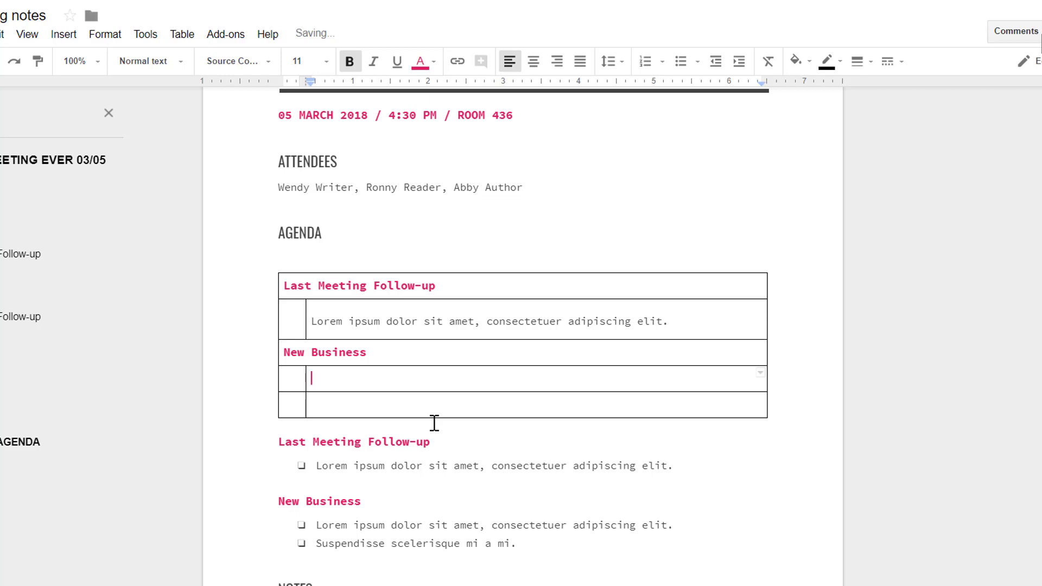
{"action": "key", "text": "ctrl+v"}
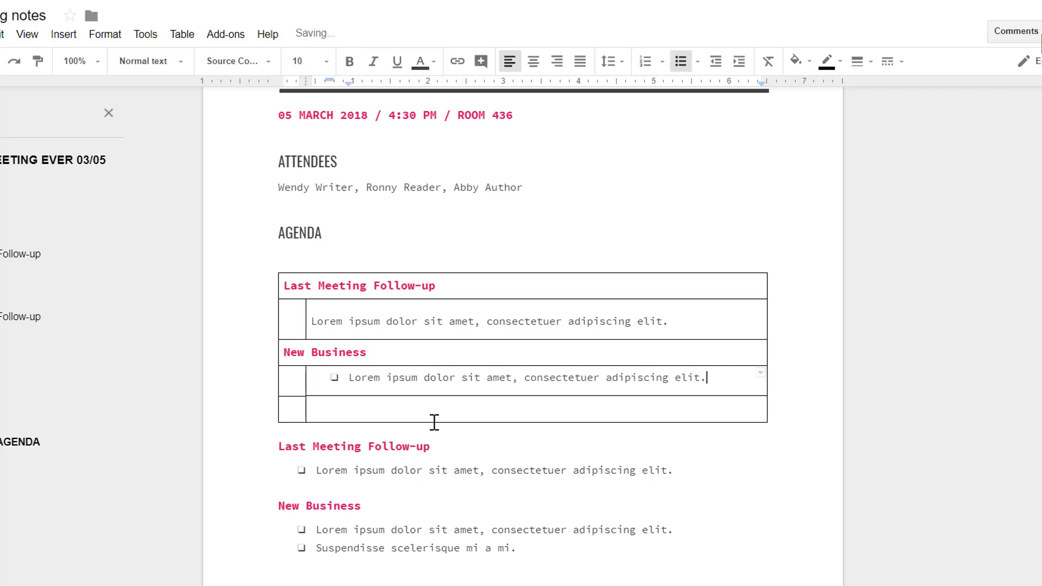
{"action": "left_click", "coordinate": [682, 67]}
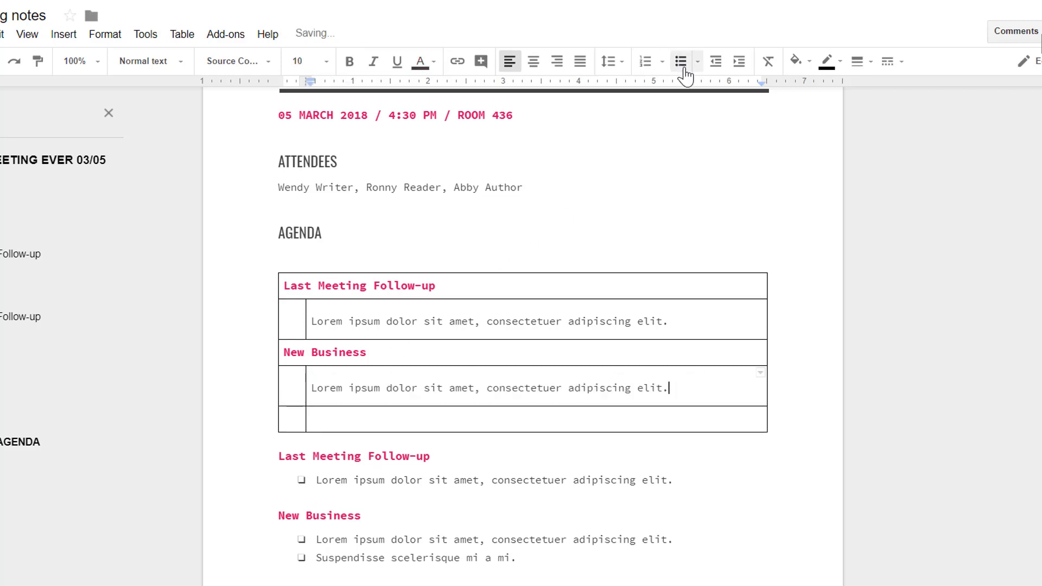
Copy the "Suspendisse scelerisque mi a mi." item into the last row's wide cell, removing its trailing blank line and bullet formatting
{"action": "triple_click", "coordinate": [342, 557]}
{"action": "left_click", "coordinate": [352, 421]}
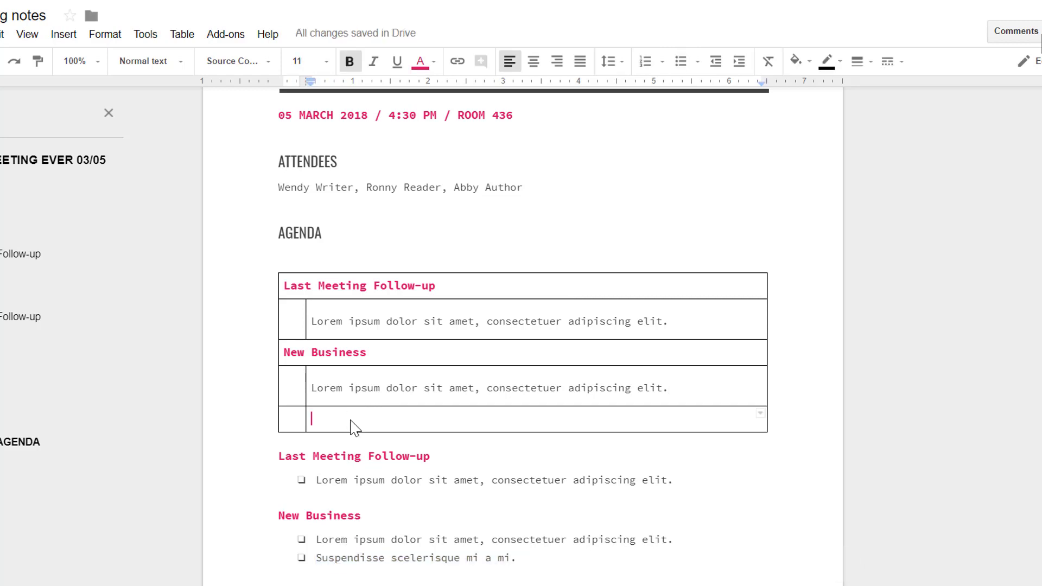
{"action": "key", "text": "ctrl+v"}
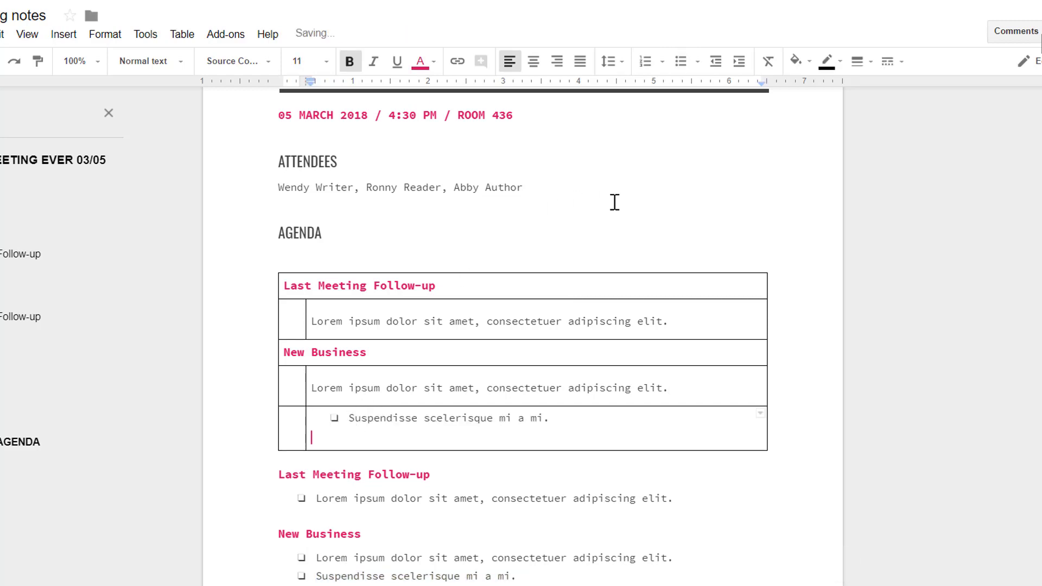
{"action": "key", "text": "BackSpace"}
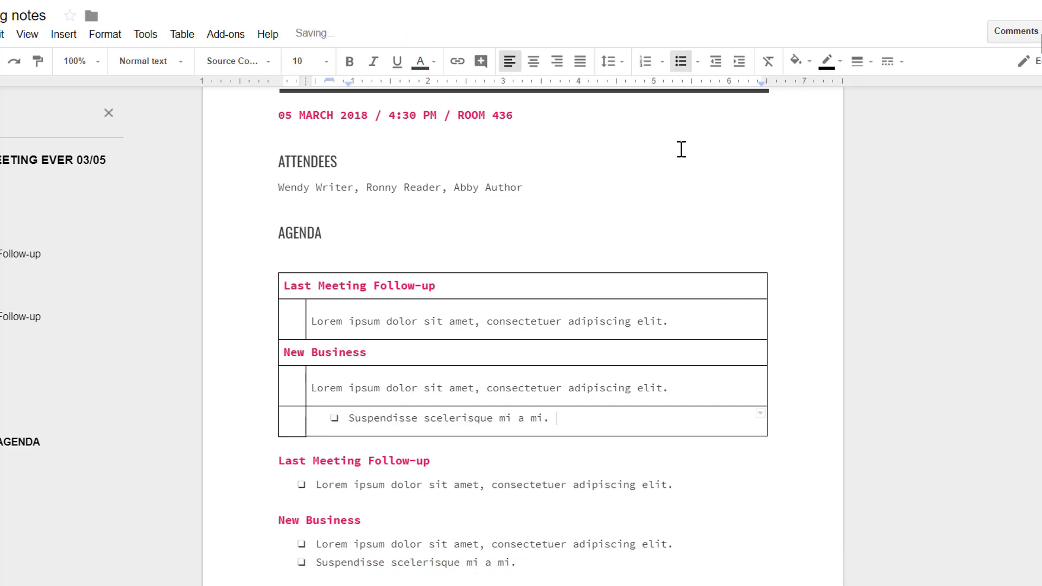
{"action": "left_click", "coordinate": [682, 69]}
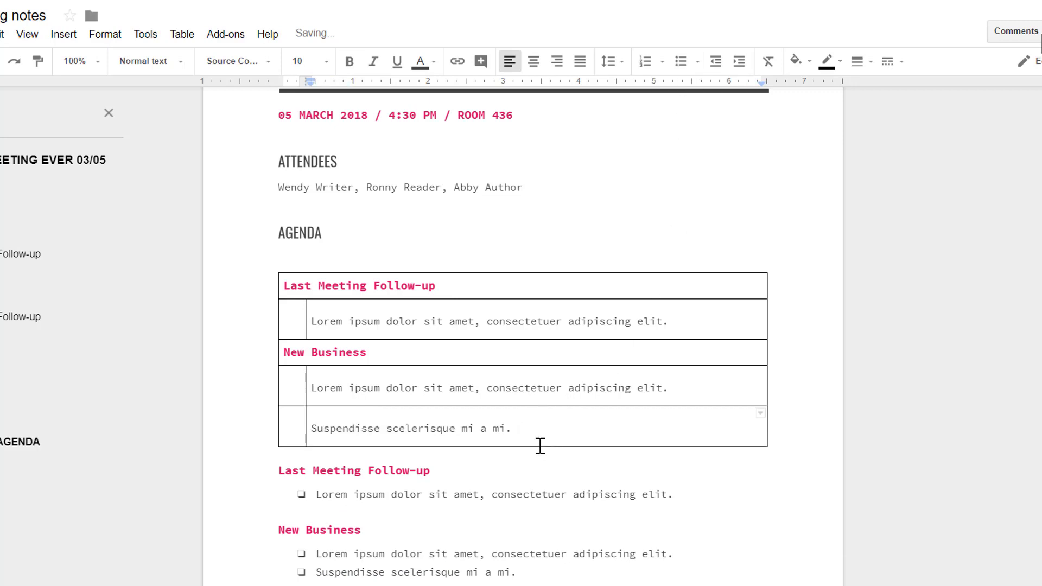
Remove the space before the paragraph in each of the table's three item cells
{"action": "double_click", "coordinate": [499, 429]}
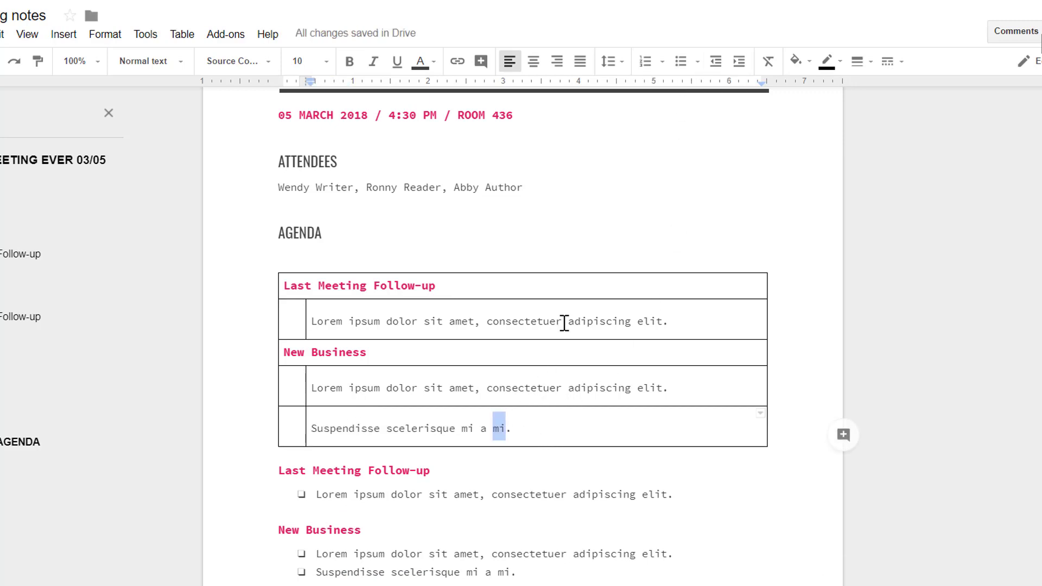
{"action": "left_click", "coordinate": [609, 61]}
{"action": "left_click", "coordinate": [647, 188]}
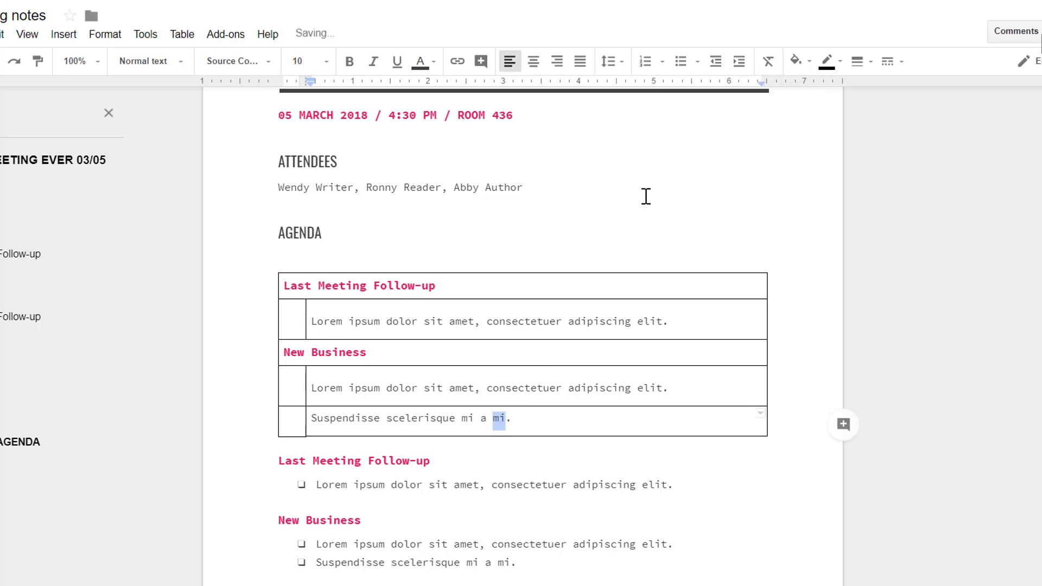
{"action": "triple_click", "coordinate": [476, 383]}
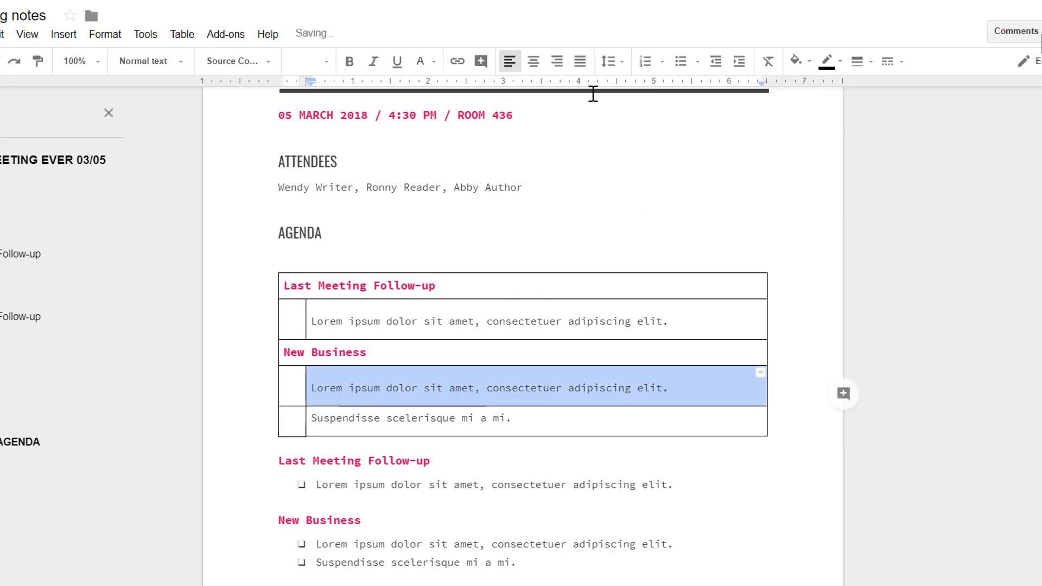
{"action": "left_click", "coordinate": [610, 61]}
{"action": "left_click", "coordinate": [632, 187]}
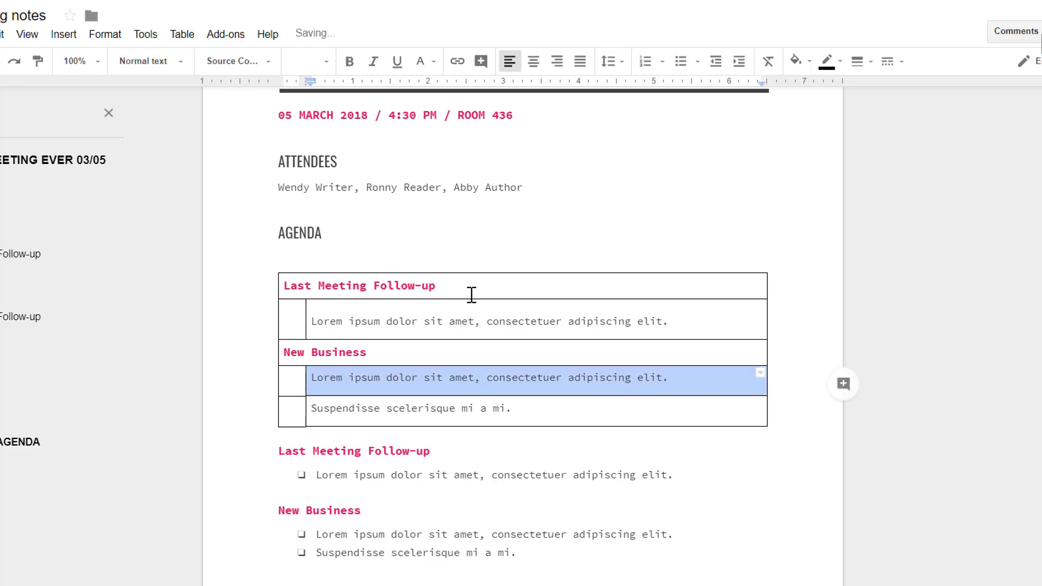
{"action": "left_click", "coordinate": [449, 321]}
{"action": "left_click", "coordinate": [607, 62]}
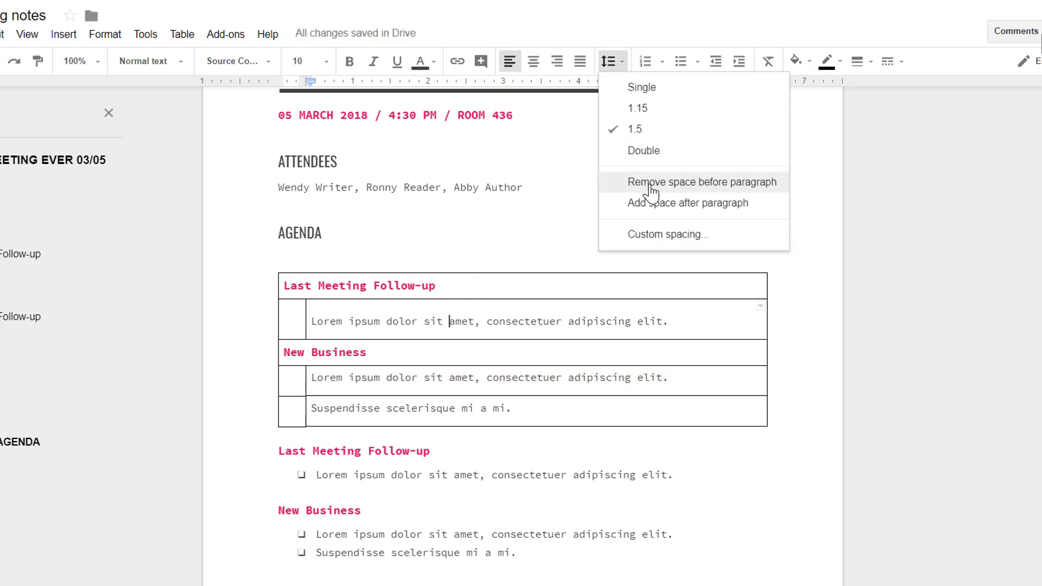
{"action": "left_click", "coordinate": [651, 183]}
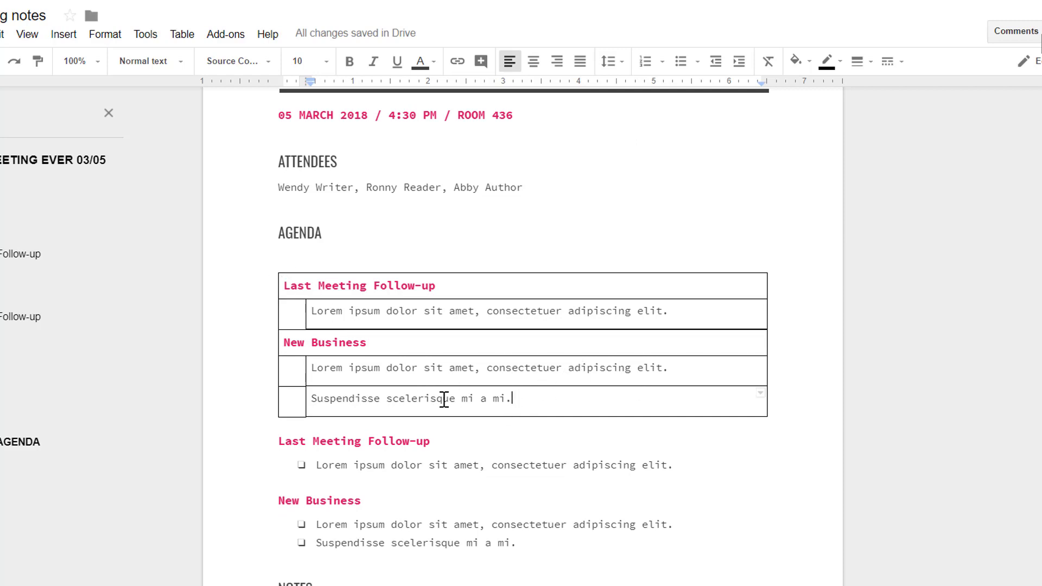
Delete the original bulleted agenda lists below the table, along with the leftover blank line above the Notes heading
{"action": "left_click_drag", "start_coordinate": [523, 543], "coordinate": [223, 442]}
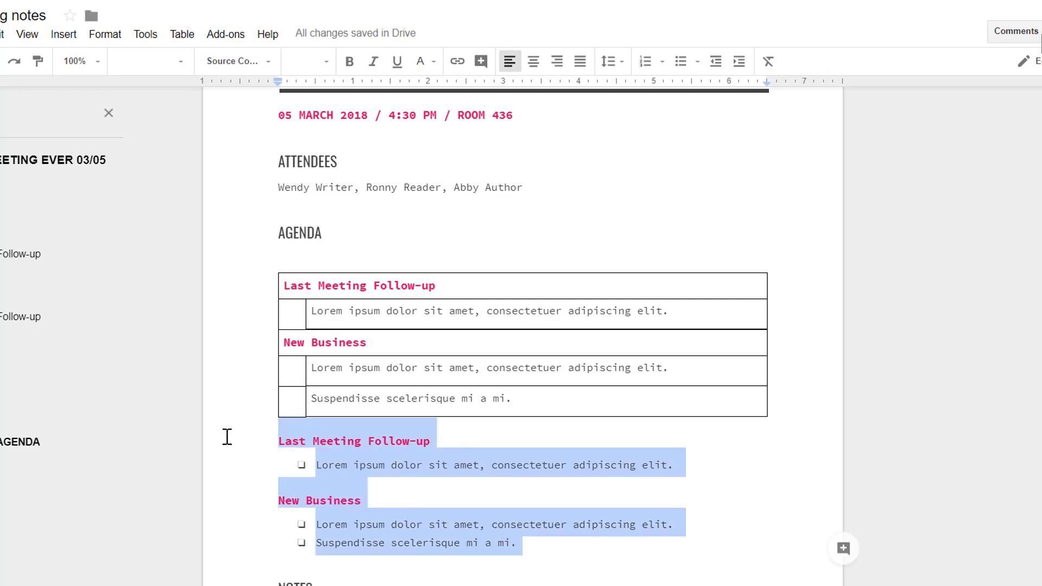
{"action": "key", "text": "BackSpace"}
{"action": "key", "text": "BackSpace"}
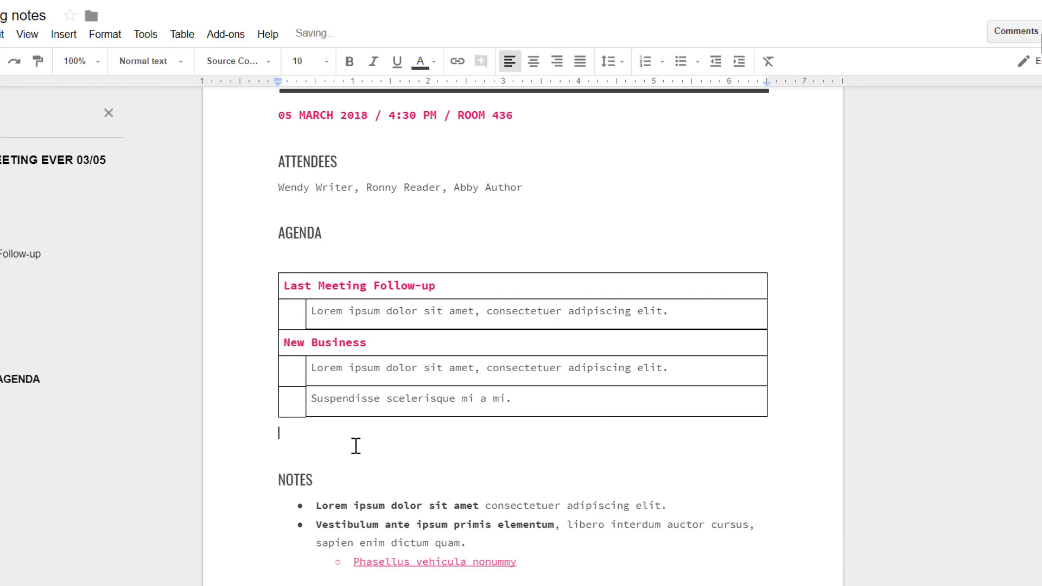
{"action": "key", "text": "Delete"}
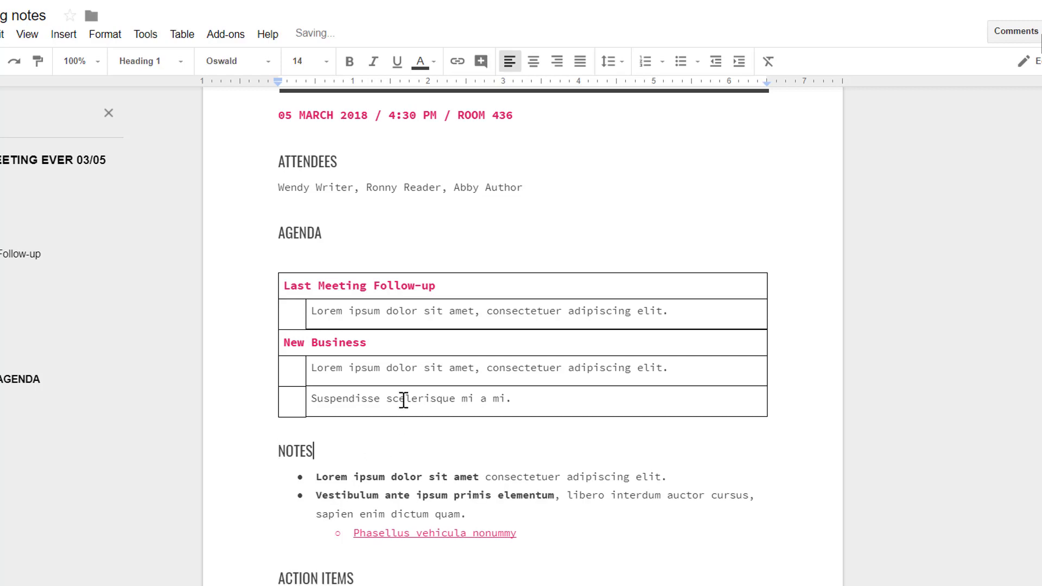
Mark the Last Meeting Follow-up item and the first New Business item with an X in their narrow checkbox cells
{"action": "left_click", "coordinate": [298, 313]}
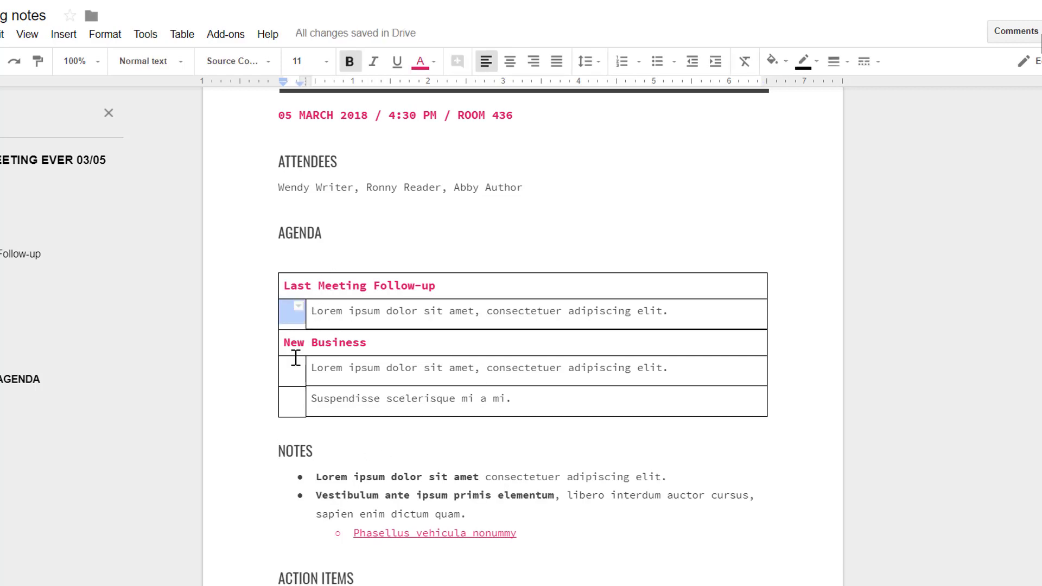
{"action": "left_click", "coordinate": [291, 322]}
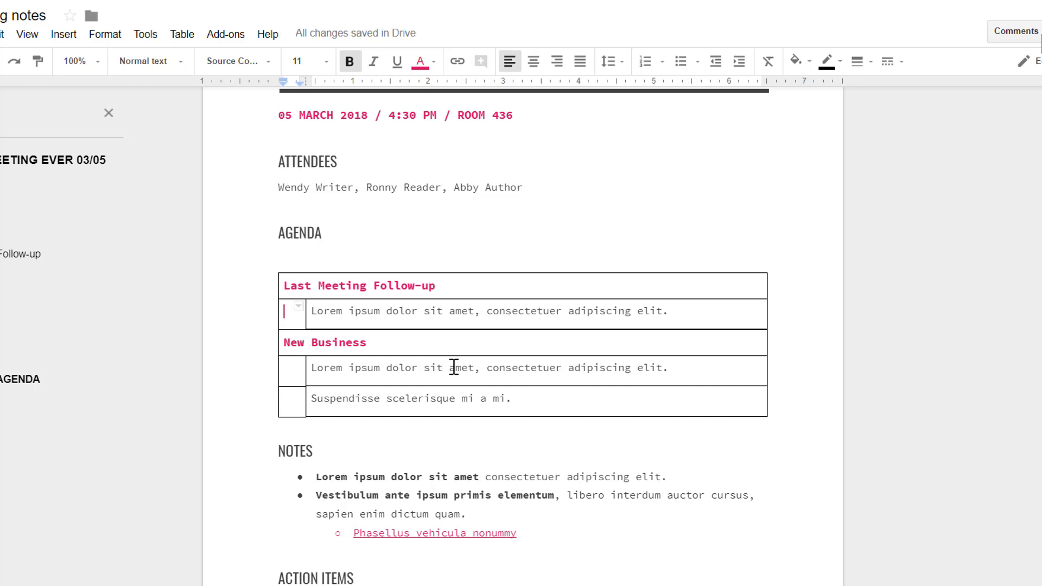
{"action": "type", "text": "X"}
{"action": "left_click", "coordinate": [412, 399]}
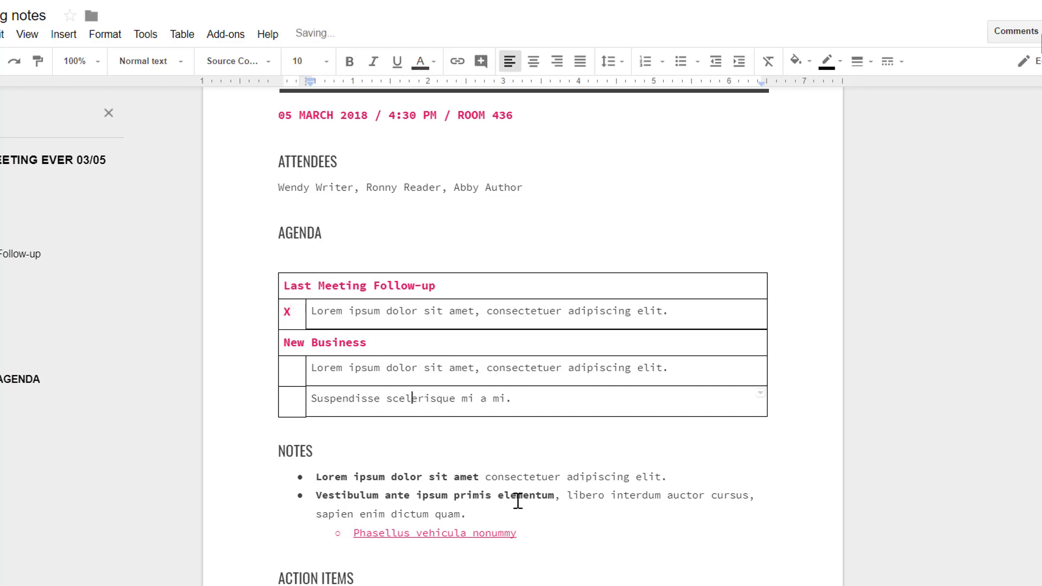
{"action": "left_click", "coordinate": [299, 370]}
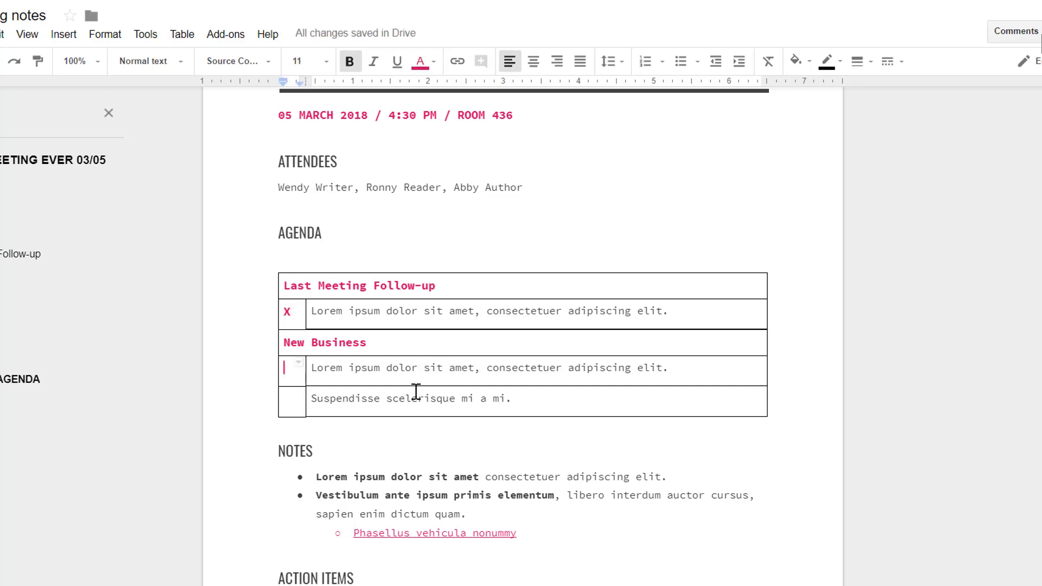
{"action": "type", "text": "X"}
{"action": "left_click", "coordinate": [434, 449]}
Clear the X marks from both checkbox cells
{"action": "left_click", "coordinate": [297, 373]}
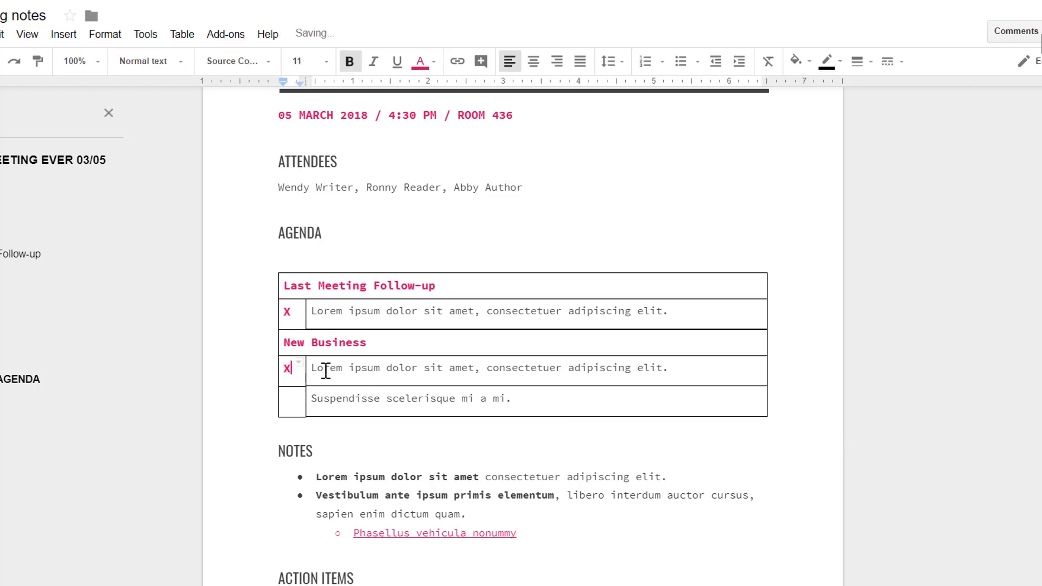
{"action": "key", "text": "BackSpace"}
{"action": "left_click", "coordinate": [297, 314]}
{"action": "key", "text": "BackSpace"}
{"action": "left_click", "coordinate": [537, 401]}
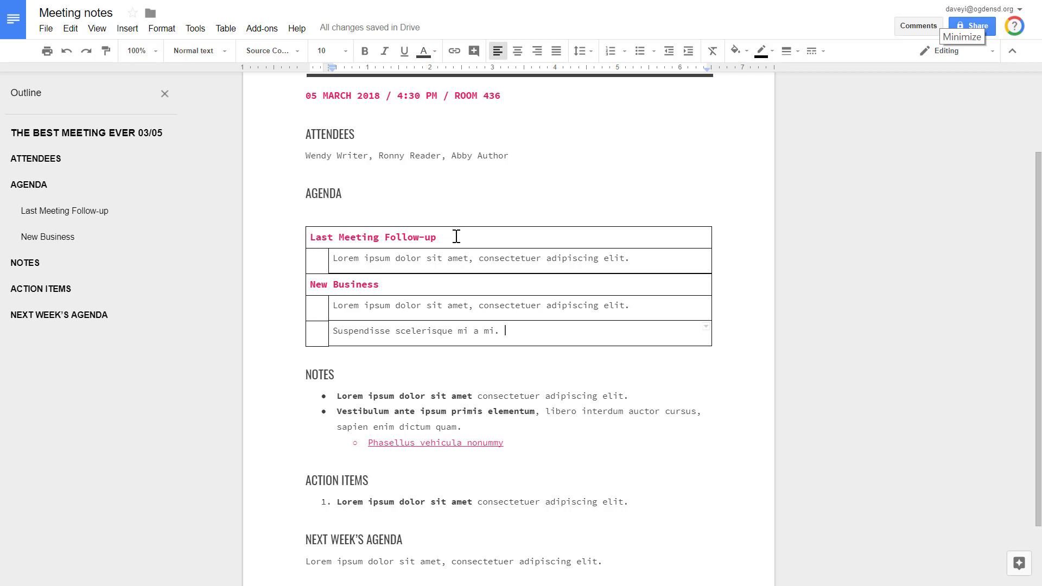
Set the agenda table's border color to white in the table properties
{"action": "right_click", "coordinate": [456, 236]}
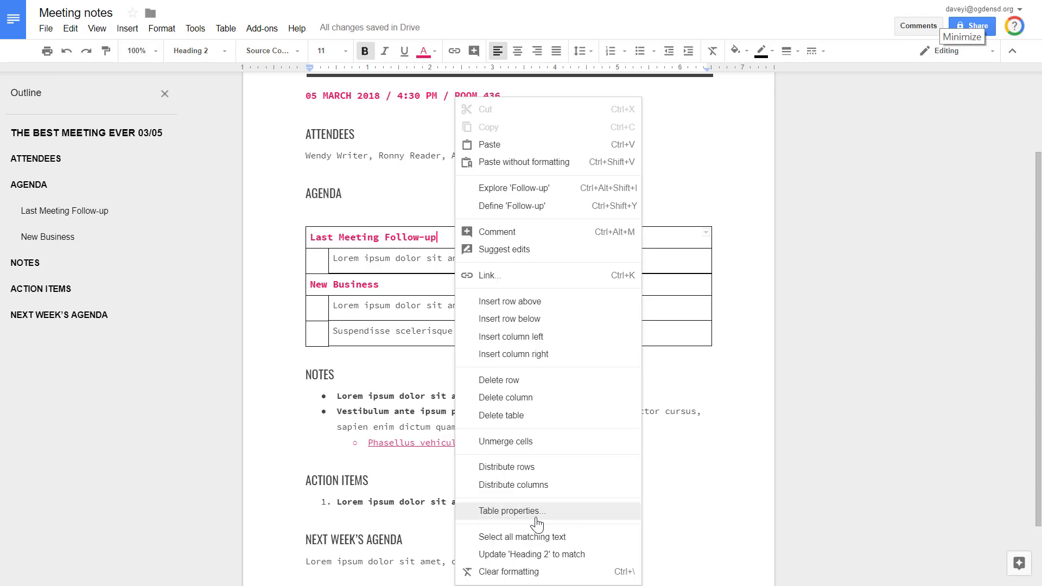
{"action": "left_click", "coordinate": [536, 518]}
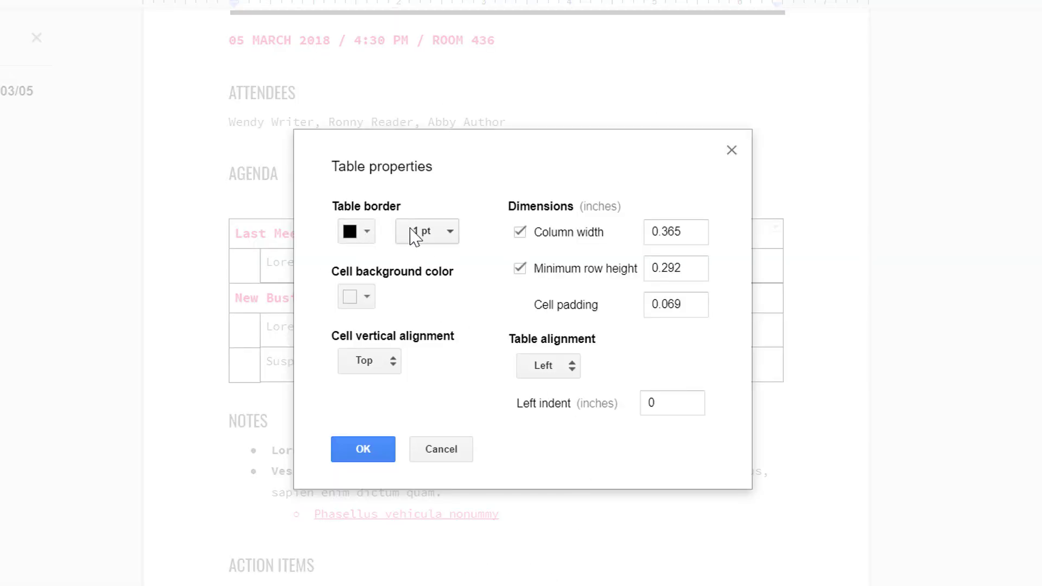
{"action": "left_click", "coordinate": [369, 233]}
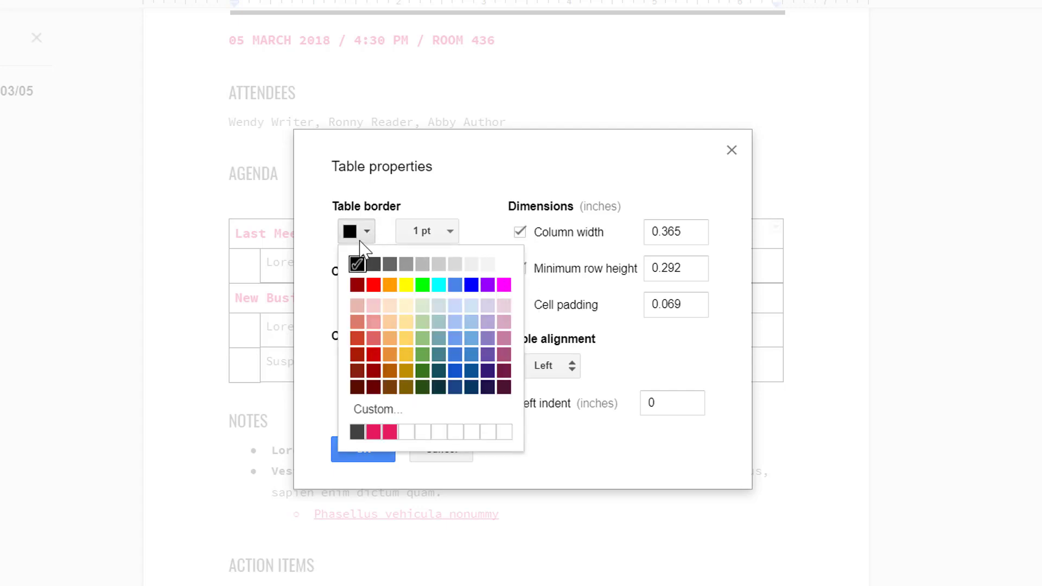
{"action": "left_click", "coordinate": [505, 266]}
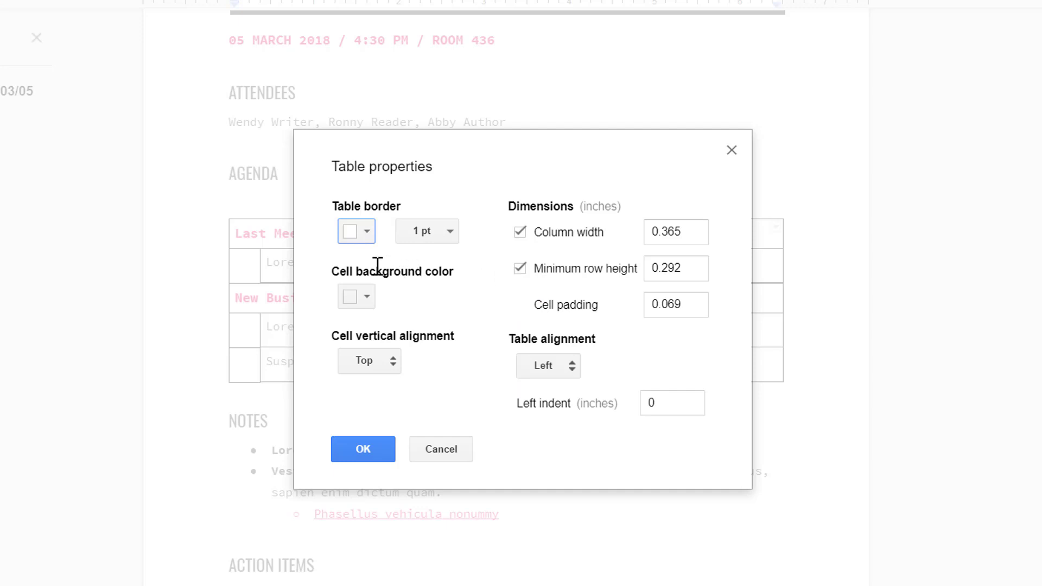
{"action": "left_click", "coordinate": [382, 457]}
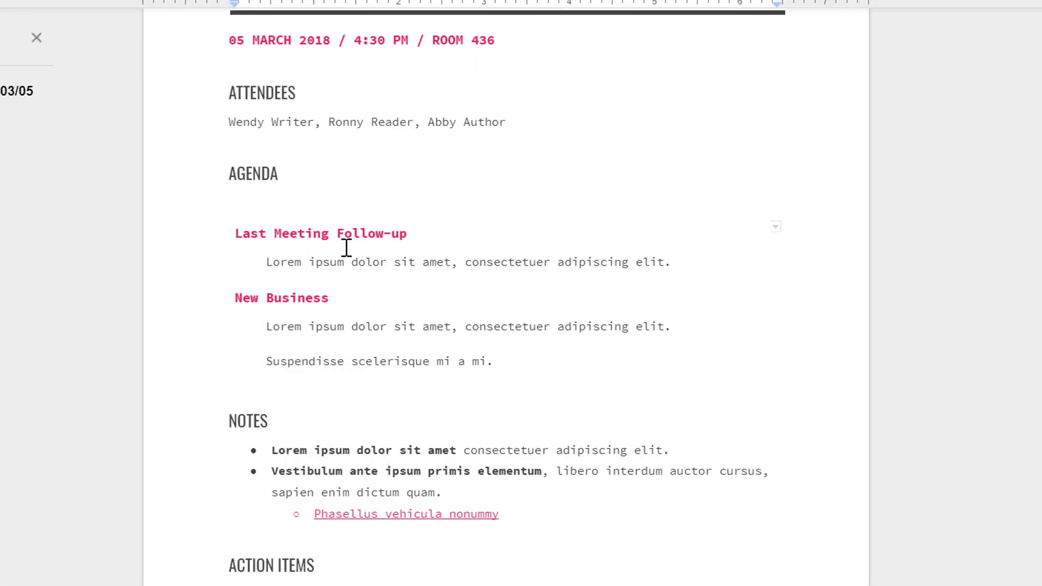
Give the narrow checkbox cell beside the Last Meeting Follow-up item a light gray background color
{"action": "right_click", "coordinate": [252, 265]}
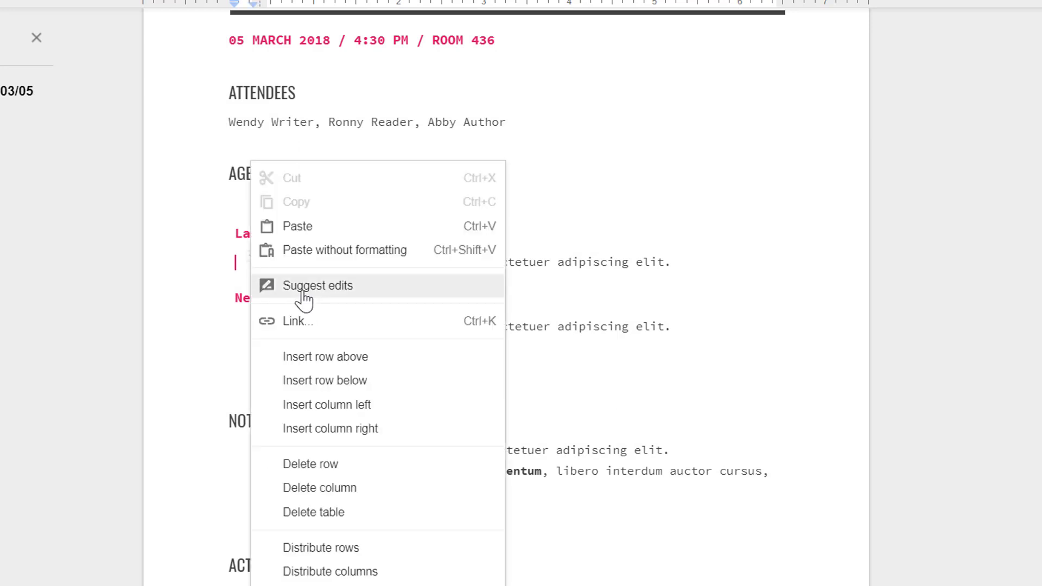
{"action": "left_click", "coordinate": [549, 270]}
{"action": "right_click", "coordinate": [242, 259]}
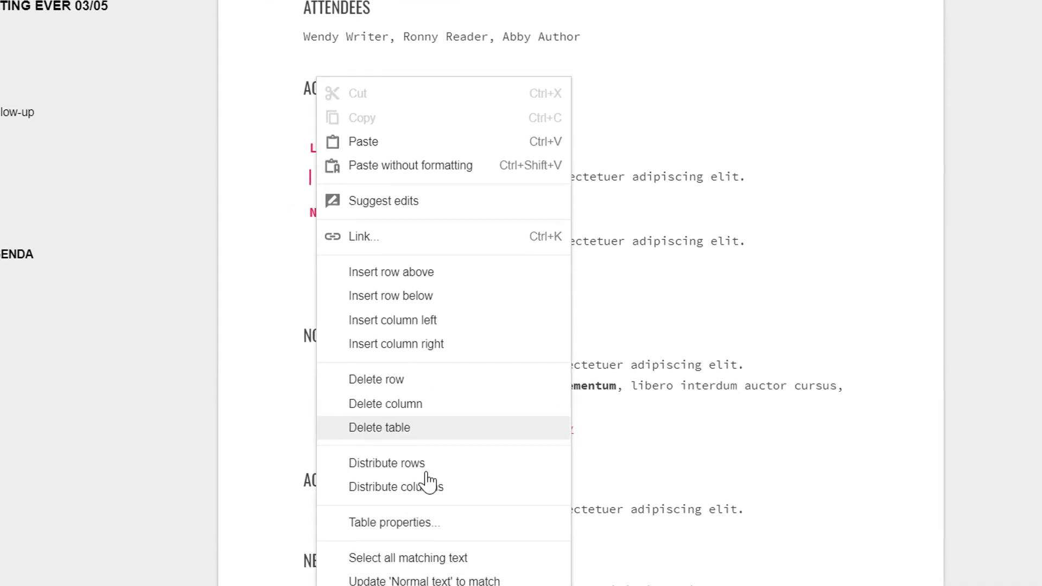
{"action": "left_click", "coordinate": [357, 584]}
{"action": "left_click", "coordinate": [449, 206]}
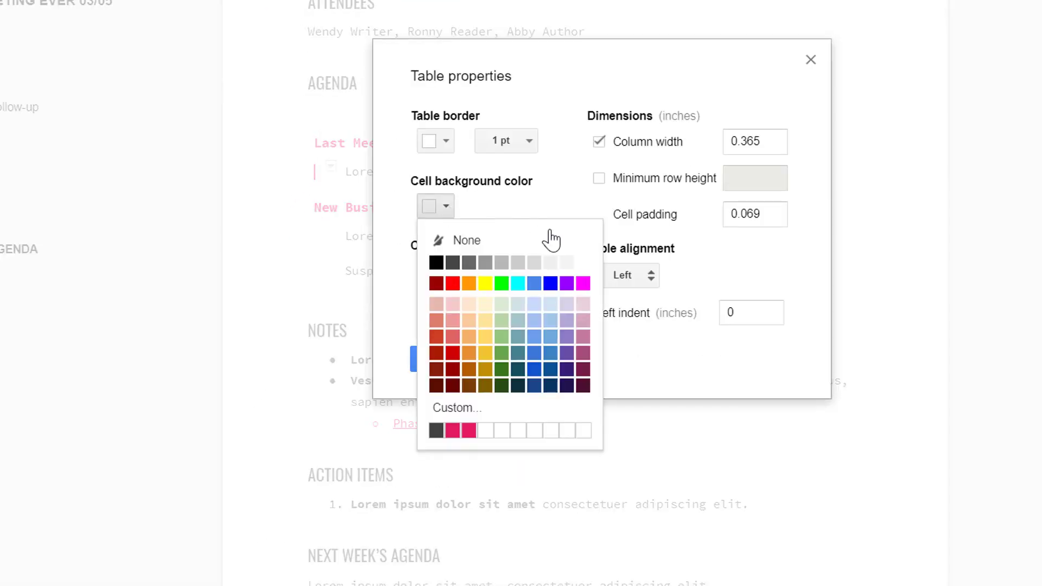
{"action": "left_click", "coordinate": [550, 264]}
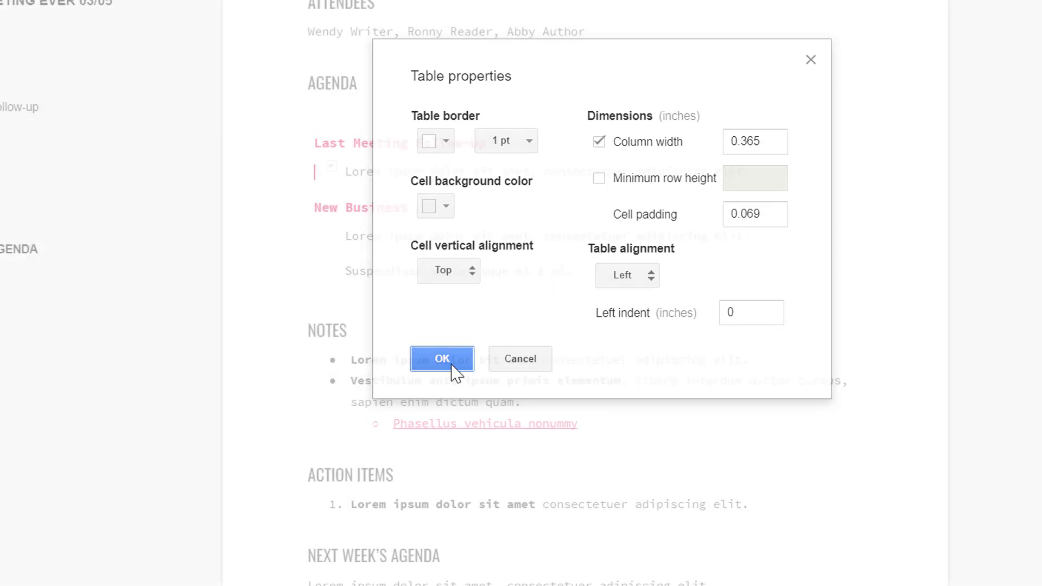
Give the narrow checkbox cells beside both New Business items the same light gray background color
{"action": "left_click", "coordinate": [454, 369]}
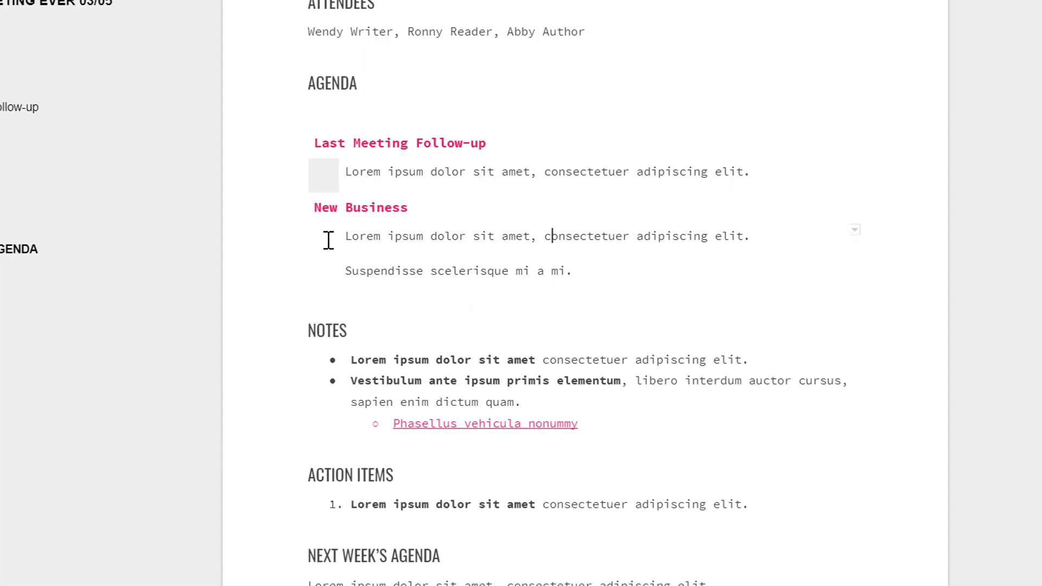
{"action": "left_click_drag", "start_coordinate": [328, 240], "coordinate": [333, 278]}
{"action": "right_click", "coordinate": [329, 272]}
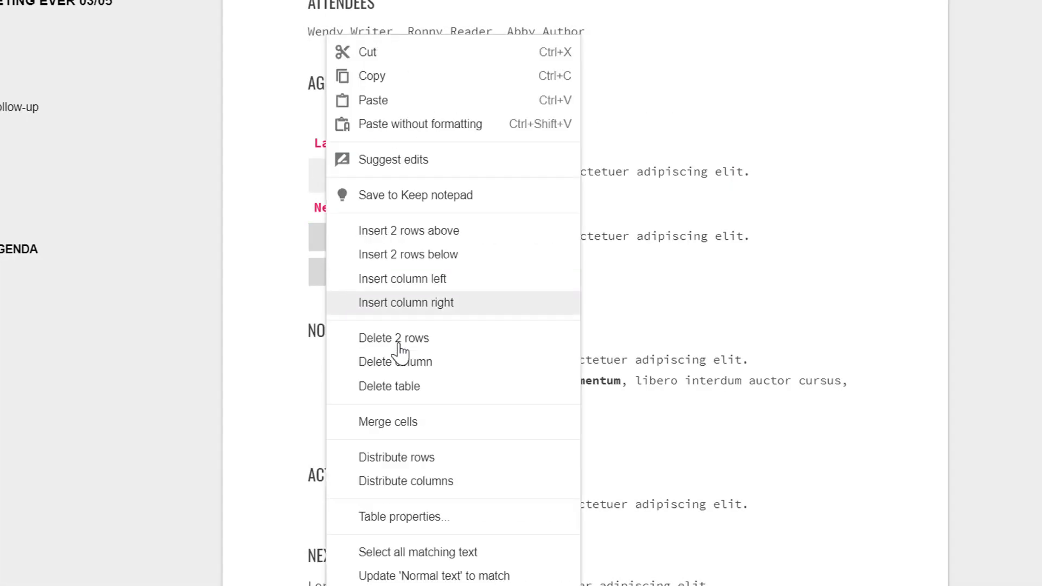
{"action": "left_click", "coordinate": [426, 513]}
{"action": "left_click", "coordinate": [449, 210]}
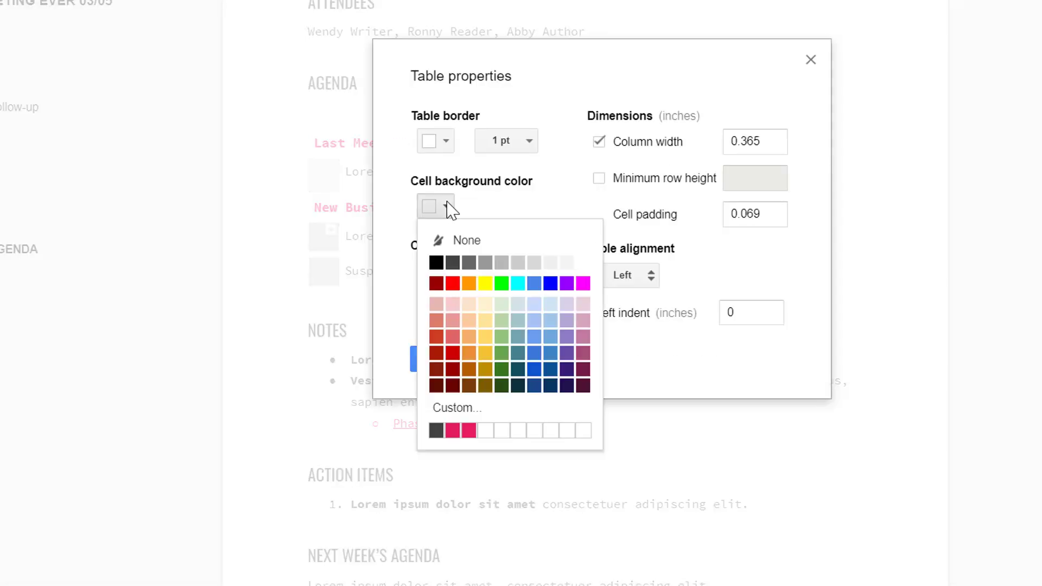
{"action": "left_click", "coordinate": [552, 261]}
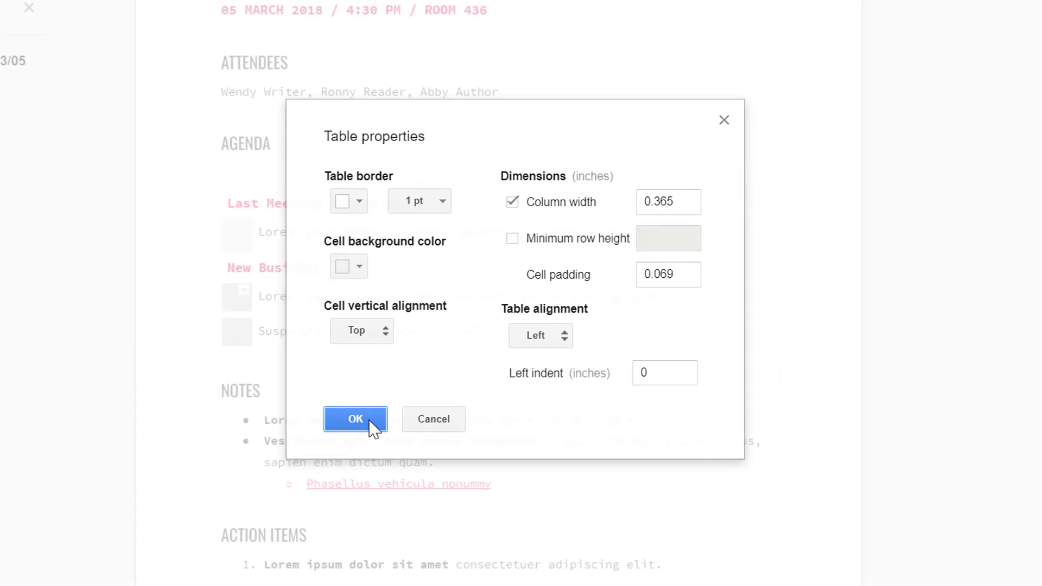
{"action": "left_click", "coordinate": [382, 418]}
{"action": "left_click", "coordinate": [526, 295]}
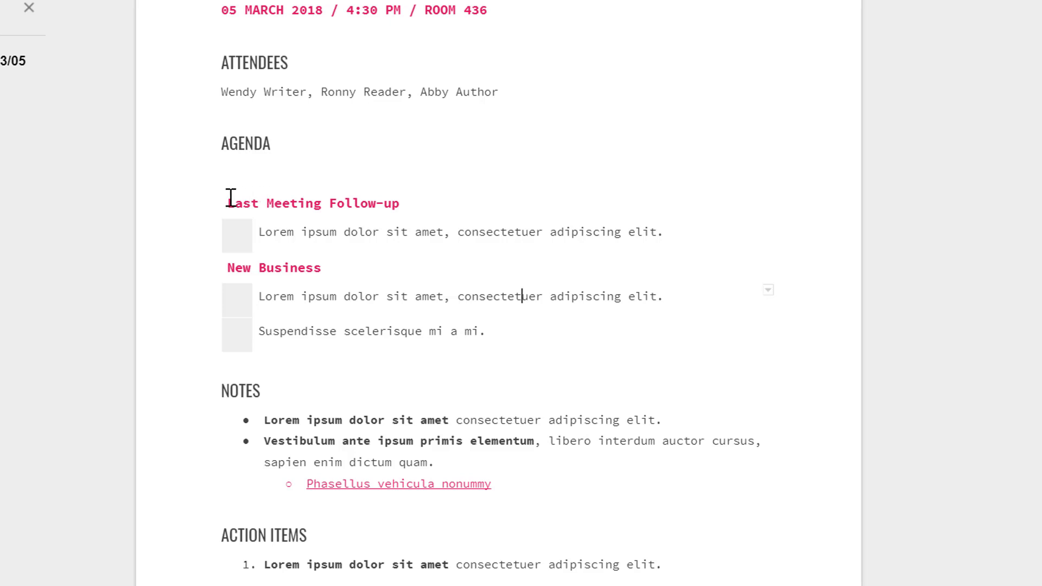
Set the border width of the whole agenda table to 3 pt in the table properties
{"action": "left_click_drag", "start_coordinate": [228, 201], "coordinate": [500, 328]}
{"action": "right_click", "coordinate": [500, 328]}
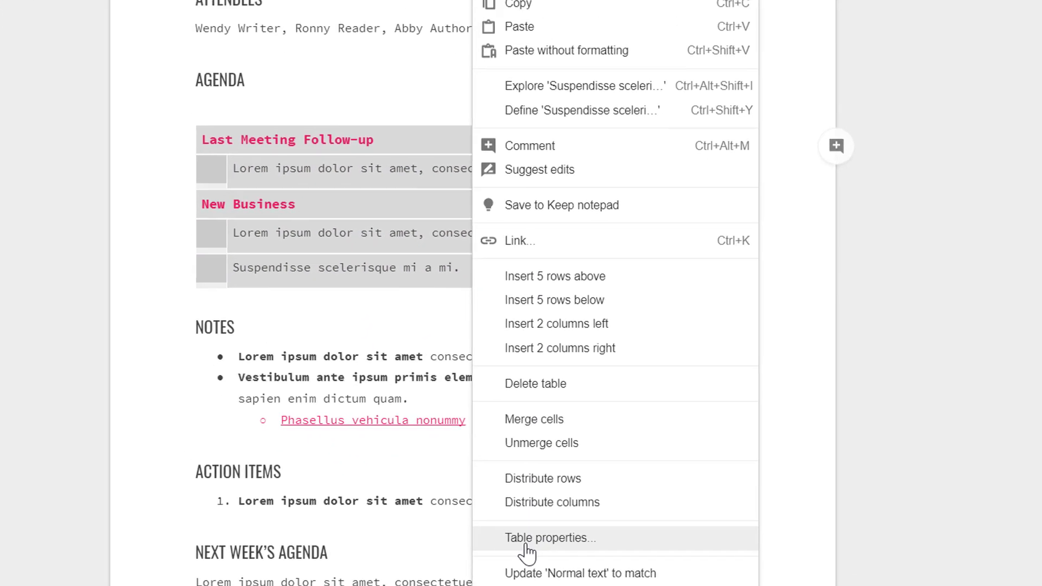
{"action": "left_click", "coordinate": [534, 531]}
{"action": "left_click", "coordinate": [449, 222]}
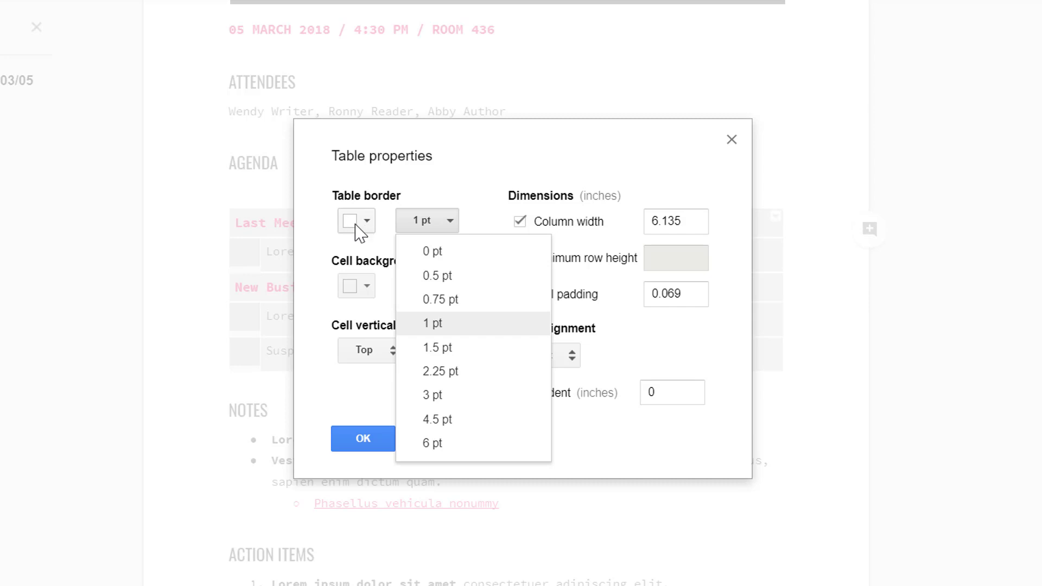
{"action": "left_click", "coordinate": [434, 397]}
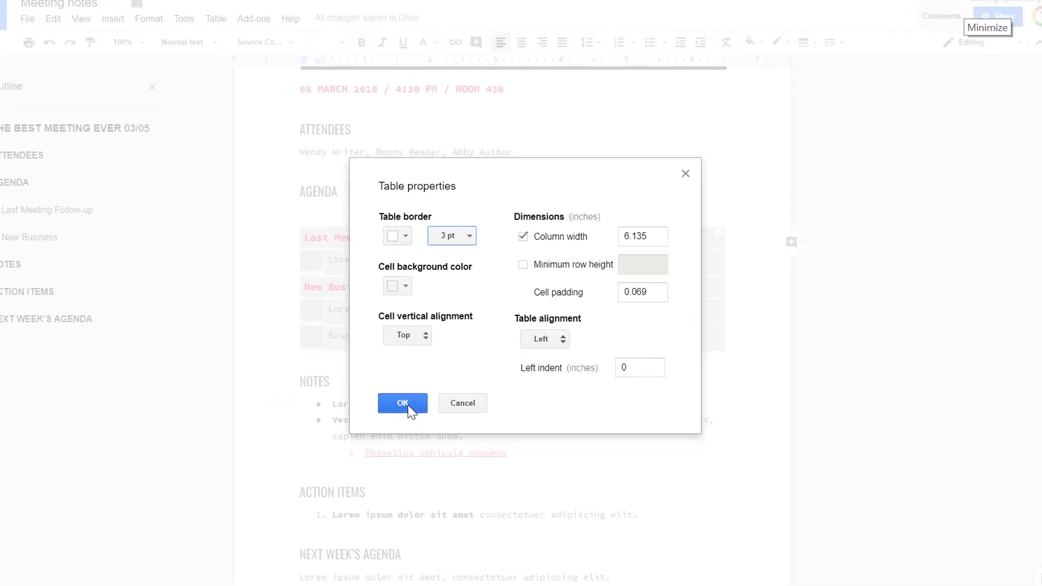
{"action": "left_click", "coordinate": [406, 405]}
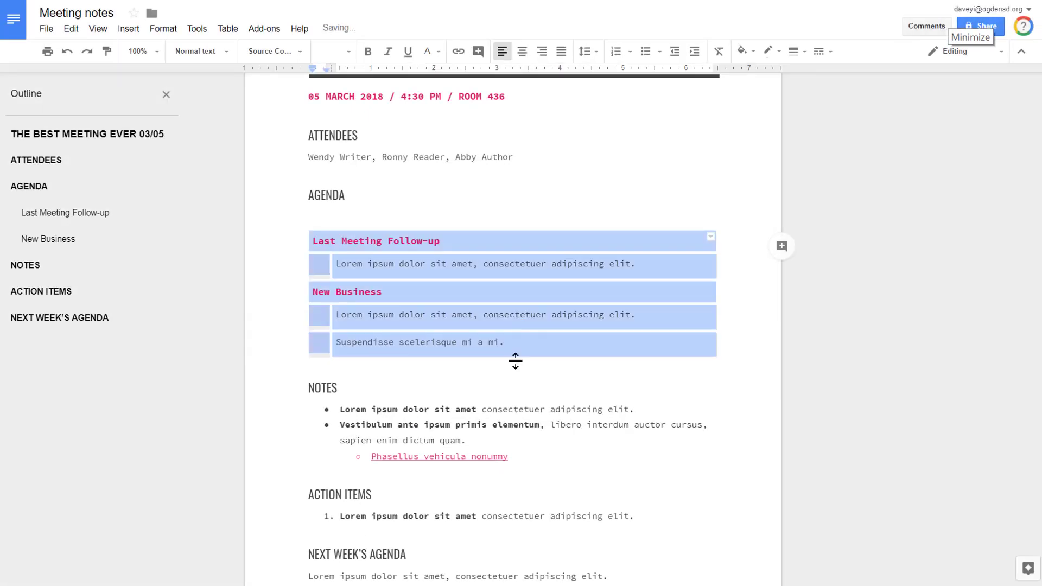
{"action": "left_click", "coordinate": [513, 386]}
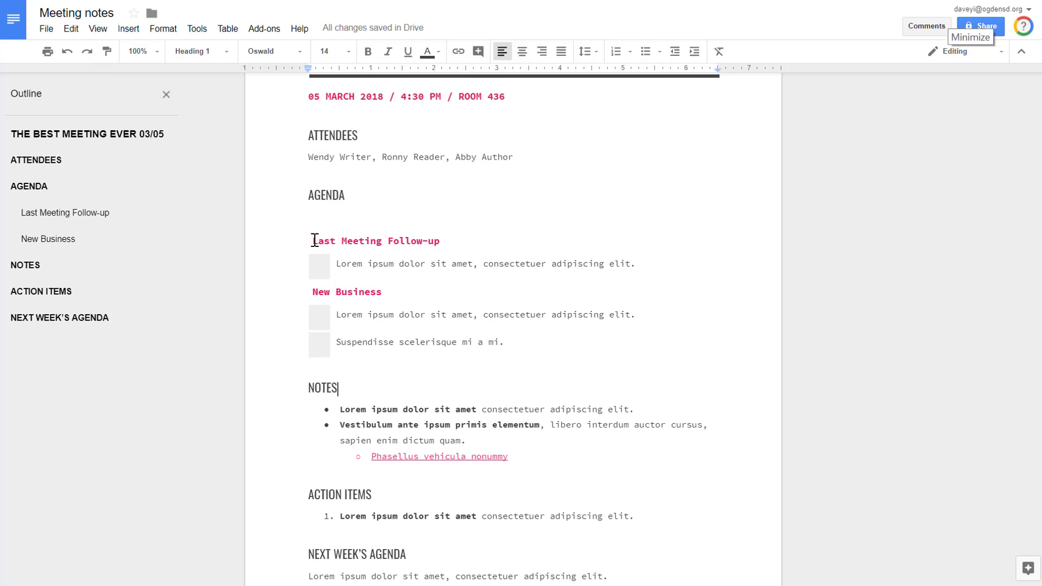
Select the whole agenda table and set its border width to 4.5 pt in the table properties
{"action": "left_click_drag", "start_coordinate": [315, 241], "coordinate": [519, 341]}
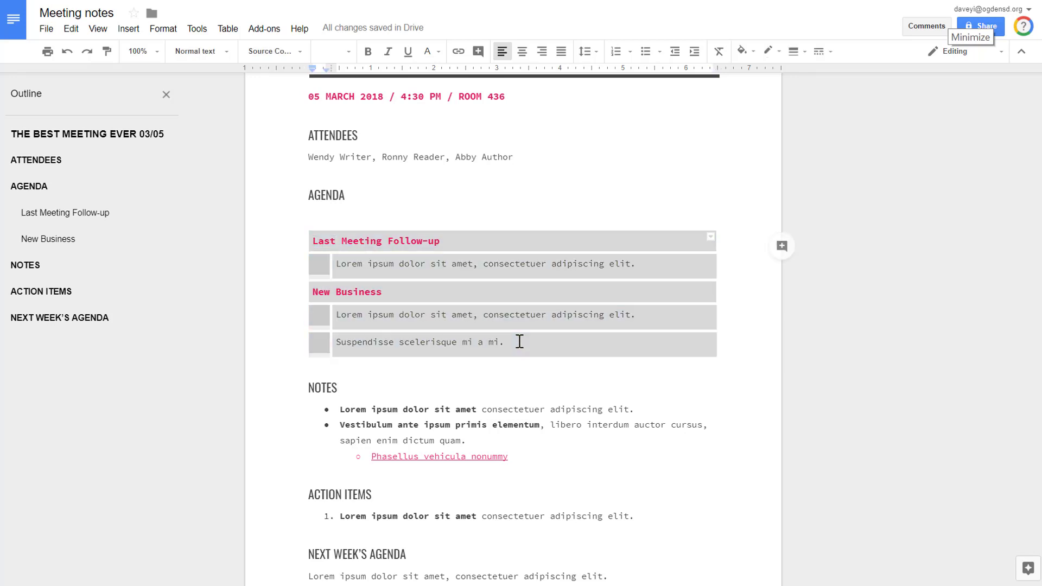
{"action": "right_click", "coordinate": [519, 341]}
{"action": "left_click", "coordinate": [569, 532]}
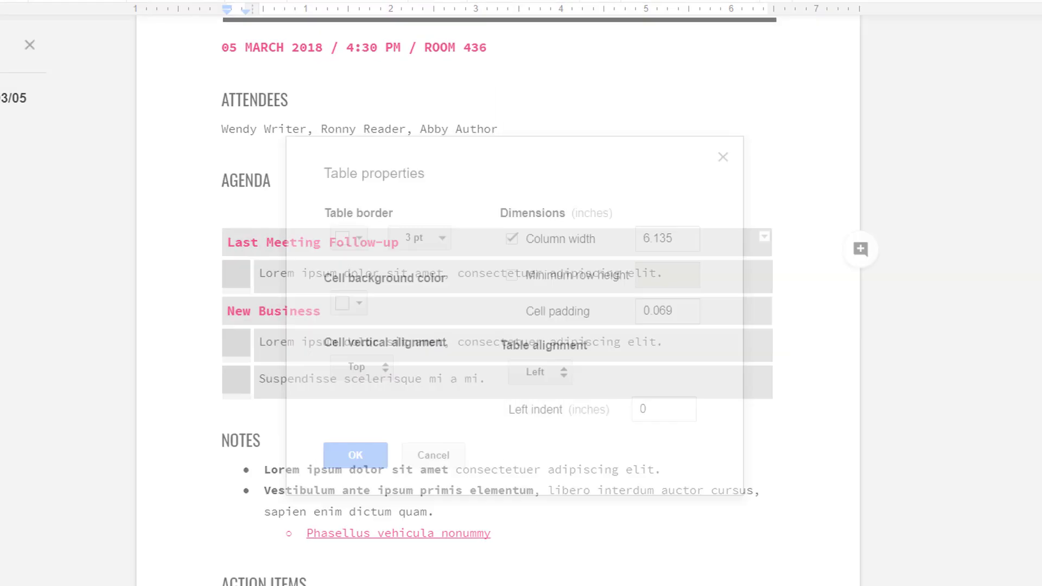
{"action": "left_click", "coordinate": [442, 240]}
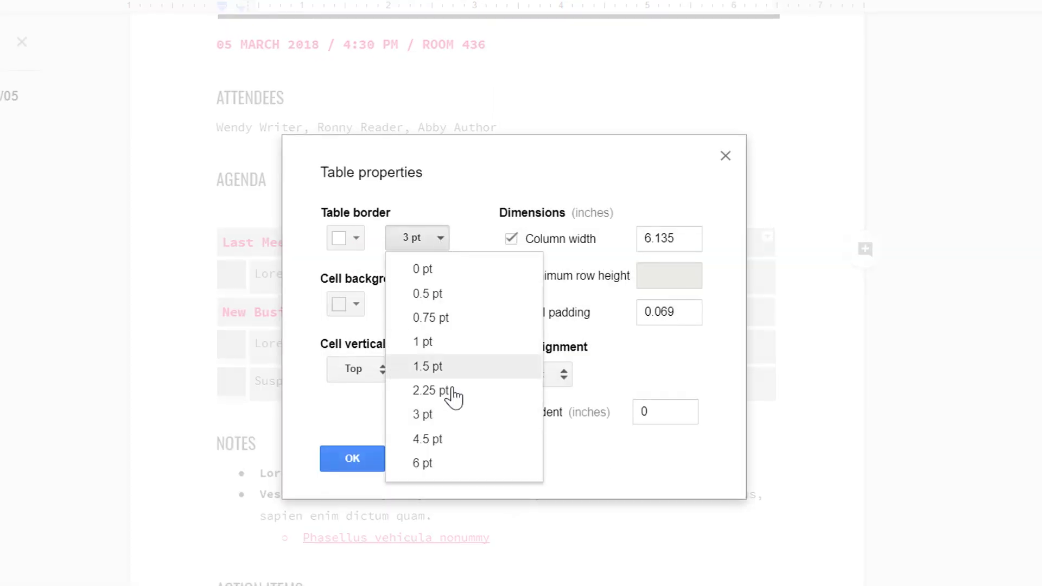
{"action": "left_click", "coordinate": [438, 441]}
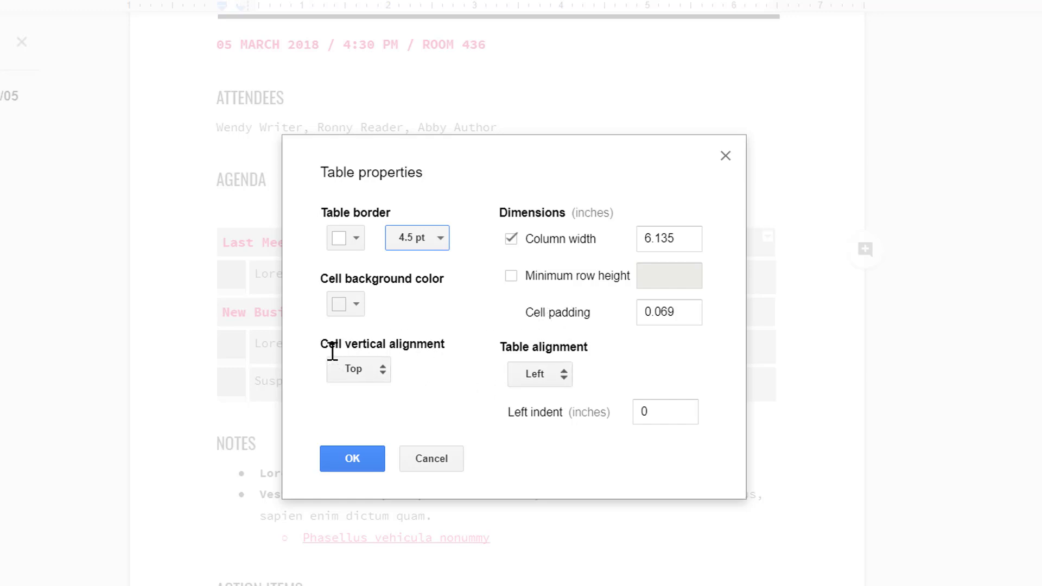
Set the agenda table's cell vertical alignment to Middle and its cell padding to 0, and apply the table properties
{"action": "left_click", "coordinate": [389, 373]}
{"action": "left_click", "coordinate": [397, 400]}
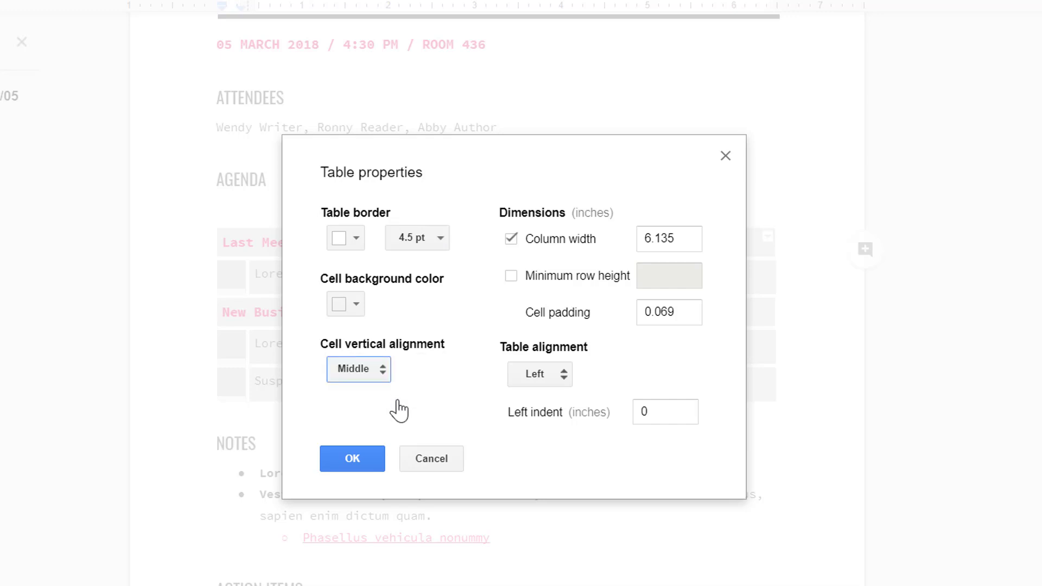
{"action": "left_click", "coordinate": [437, 374]}
{"action": "left_click", "coordinate": [688, 310]}
{"action": "key", "text": "BackSpace"}
{"action": "key", "text": "BackSpace"}
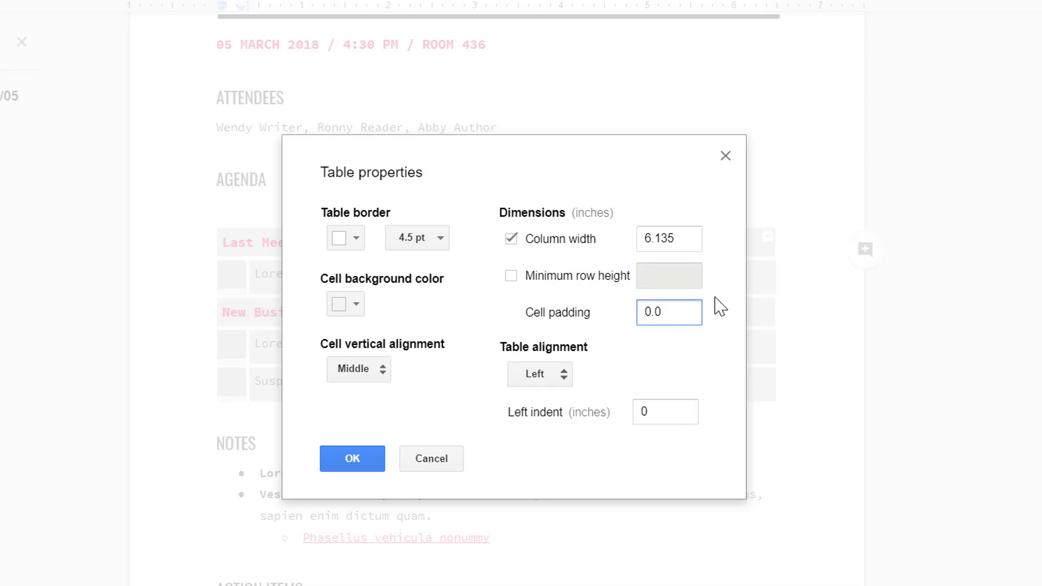
{"action": "key", "text": "BackSpace"}
{"action": "left_click", "coordinate": [353, 461]}
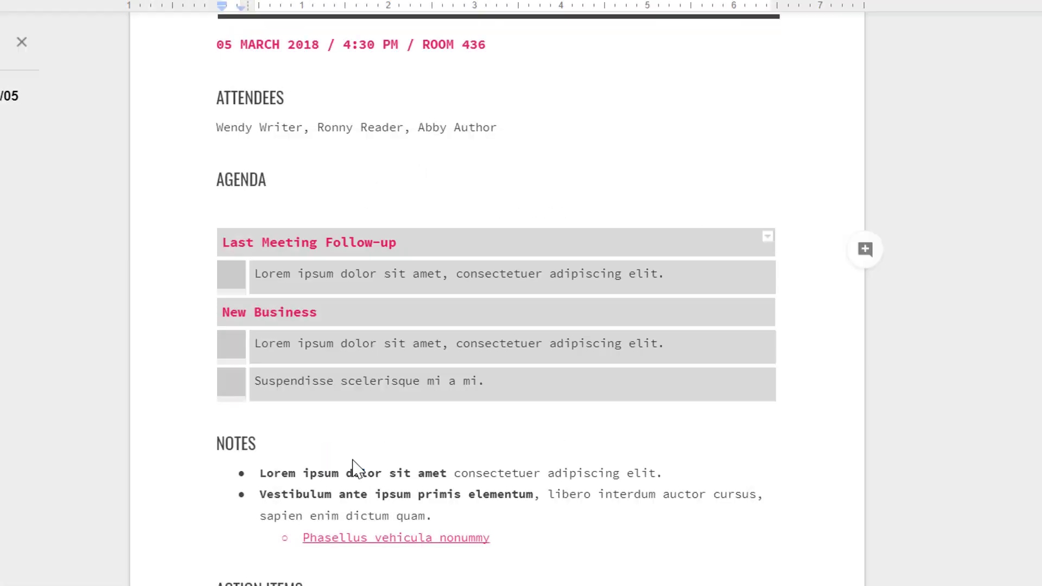
{"action": "left_click", "coordinate": [458, 459]}
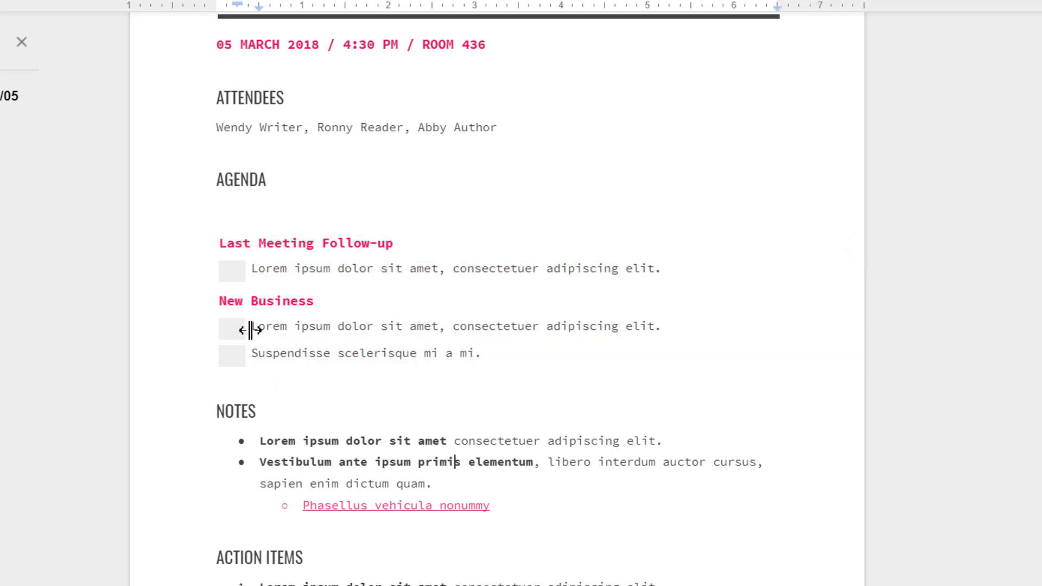
Narrow the checkbox column slightly and mark the Last Meeting Follow-up item's checkbox cell with an X
{"action": "left_click_drag", "start_coordinate": [250, 330], "coordinate": [242, 331]}
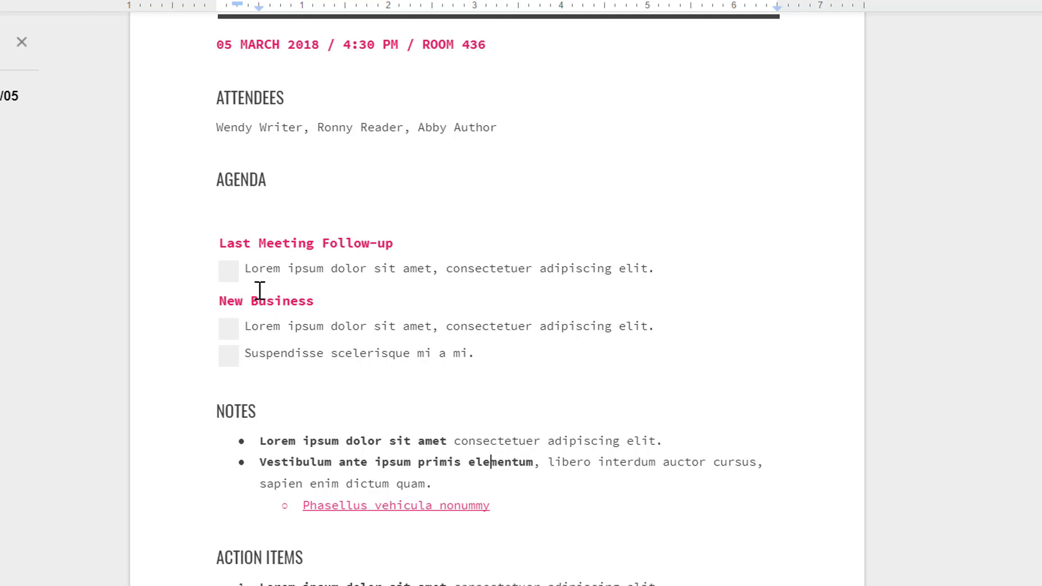
{"action": "left_click", "coordinate": [226, 275]}
{"action": "type", "text": "X"}
{"action": "left_click", "coordinate": [469, 354]}
Center the contents of the Last Meeting Follow-up checkbox cell and of both New Business checkbox cells
{"action": "left_click", "coordinate": [227, 271]}
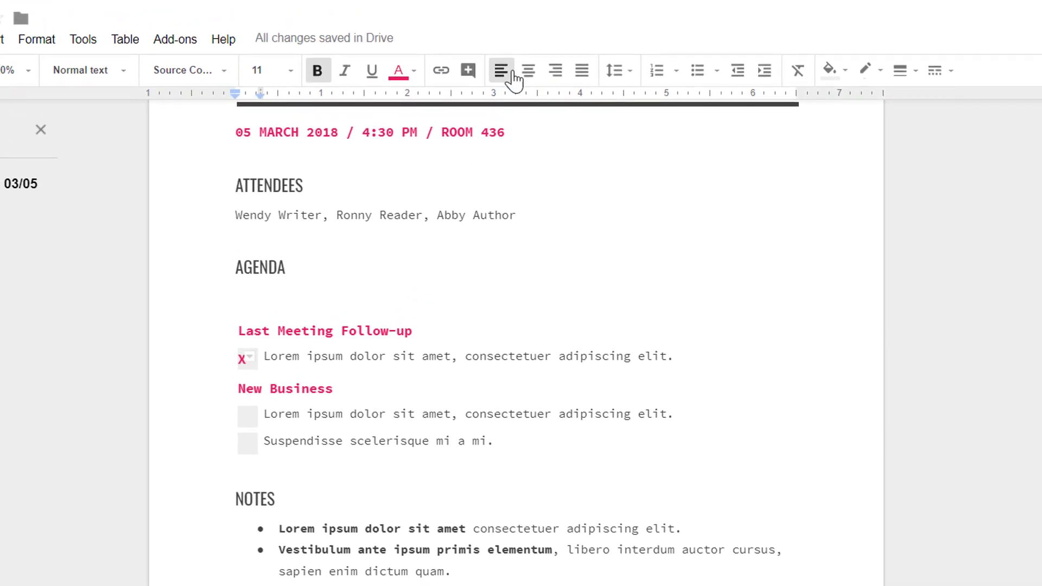
{"action": "left_click", "coordinate": [528, 70]}
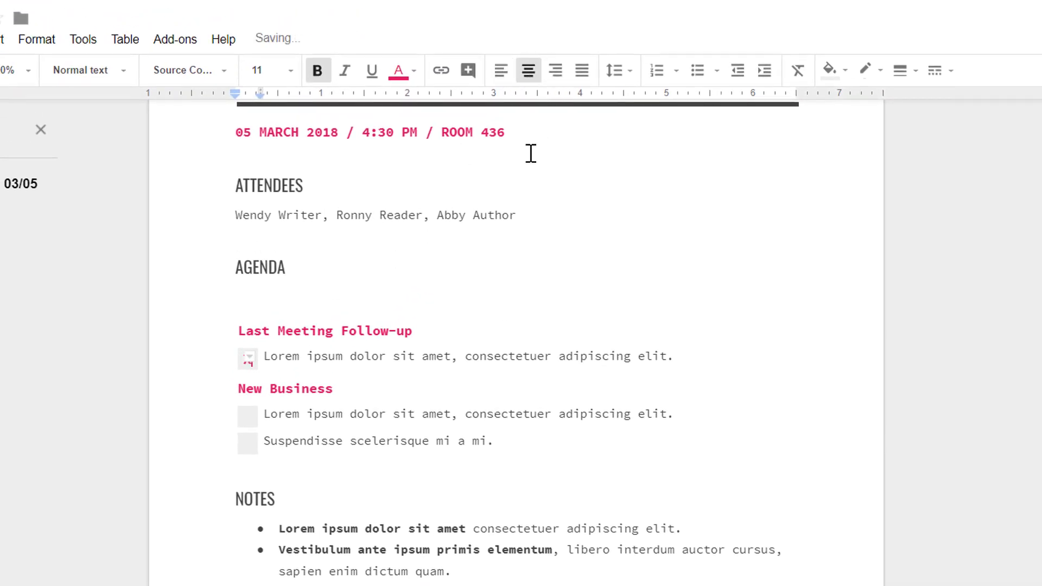
{"action": "left_click", "coordinate": [477, 391]}
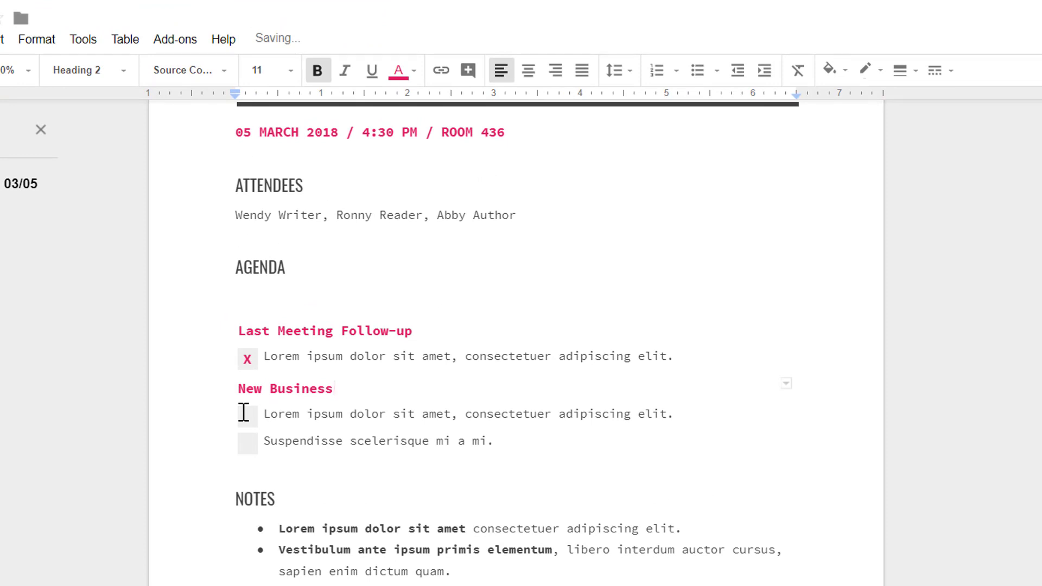
{"action": "left_click_drag", "start_coordinate": [243, 412], "coordinate": [249, 439]}
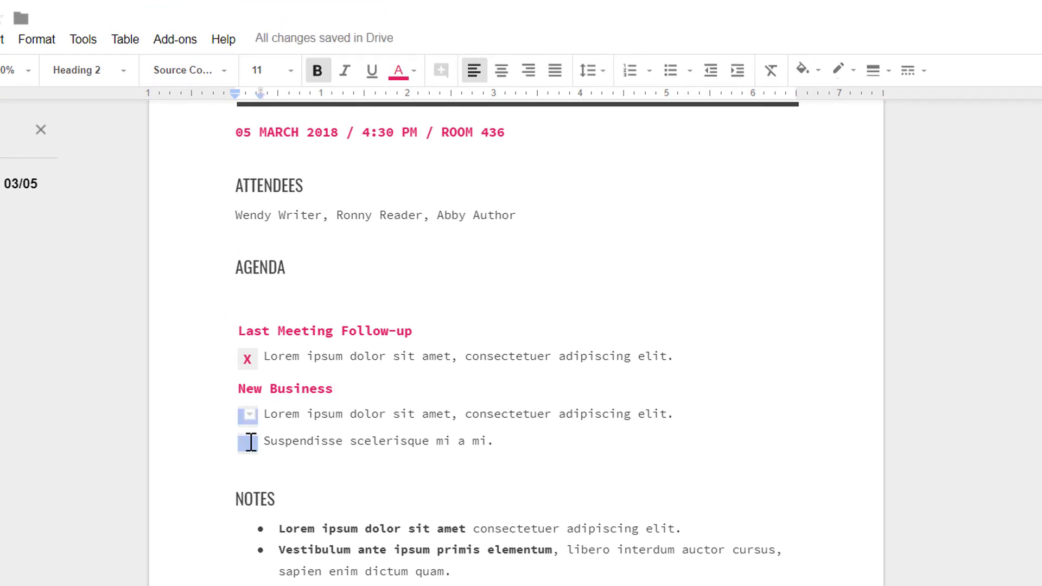
{"action": "left_click", "coordinate": [498, 73]}
{"action": "left_click", "coordinate": [553, 442]}
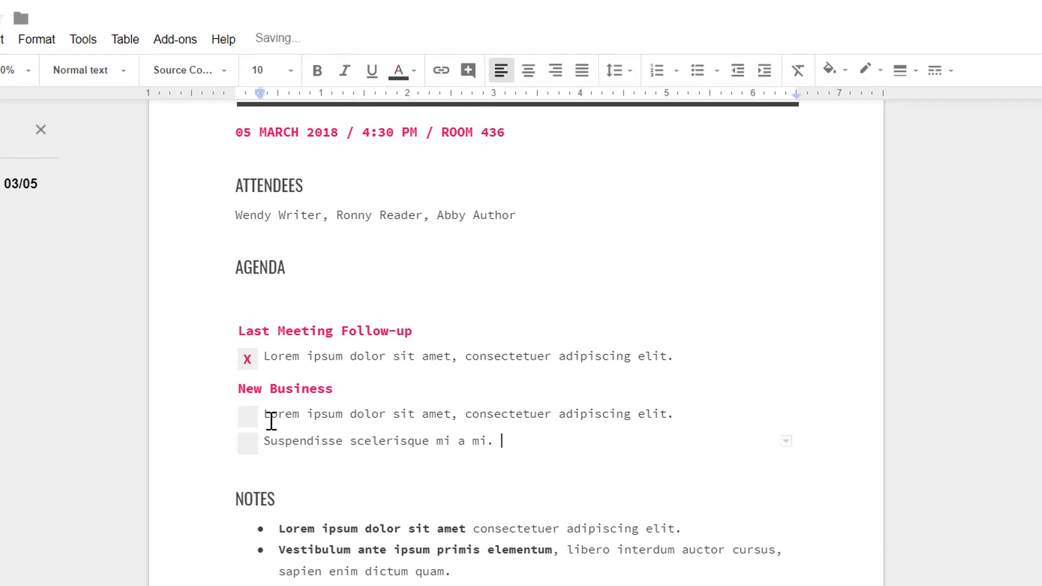
Mark both New Business items with a capital X in their shaded checkbox cells
{"action": "left_click", "coordinate": [252, 419]}
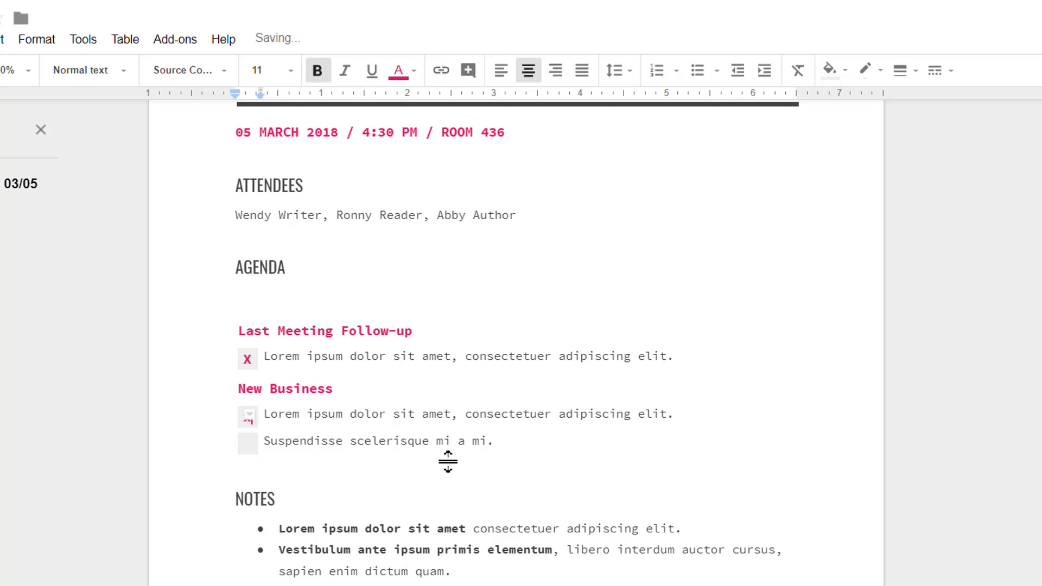
{"action": "left_click", "coordinate": [518, 464]}
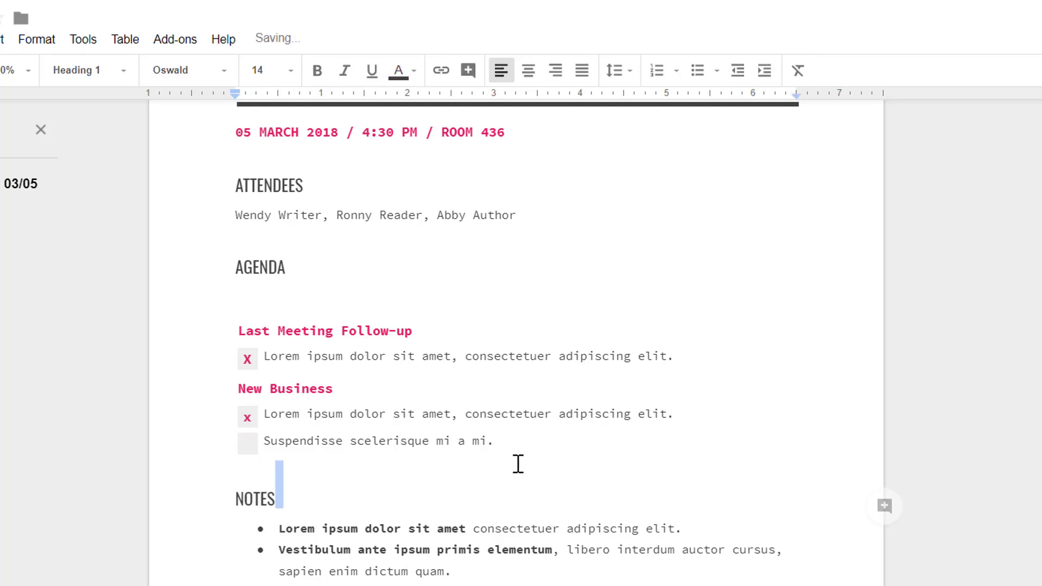
{"action": "left_click", "coordinate": [245, 421]}
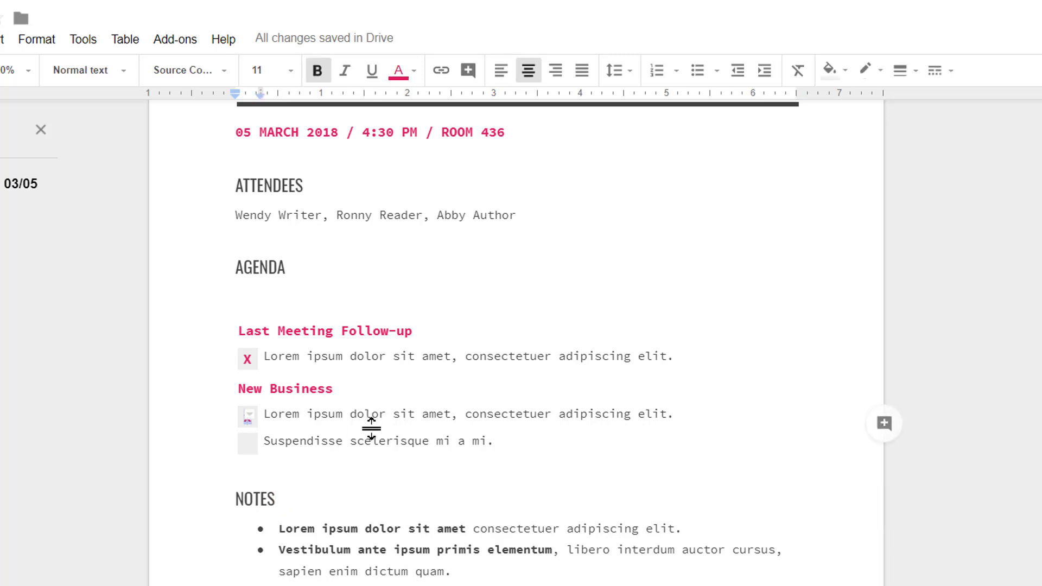
{"action": "type", "text": "X"}
{"action": "left_click", "coordinate": [429, 441]}
{"action": "left_click", "coordinate": [251, 444]}
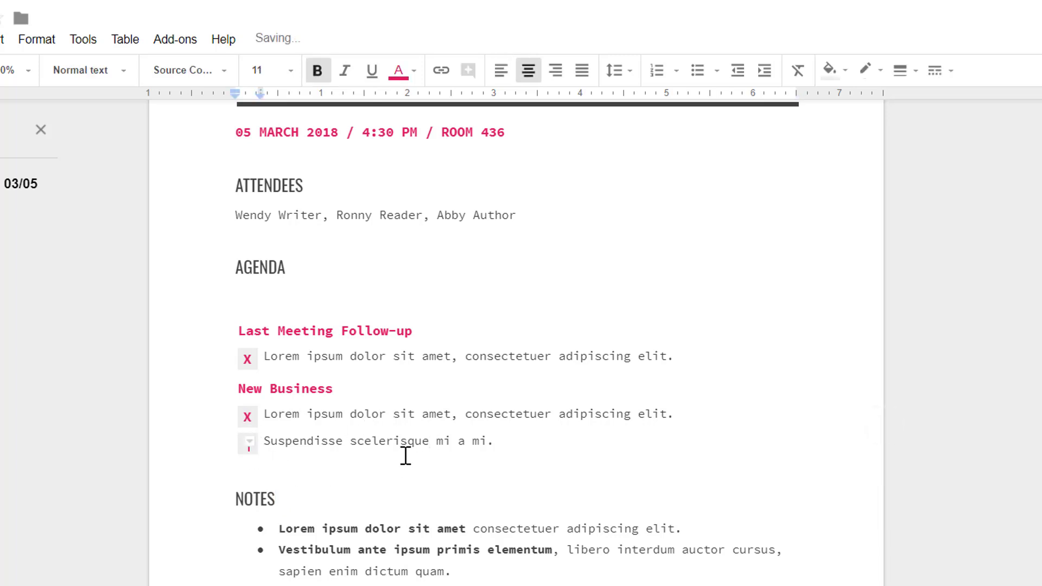
{"action": "type", "text": "X"}
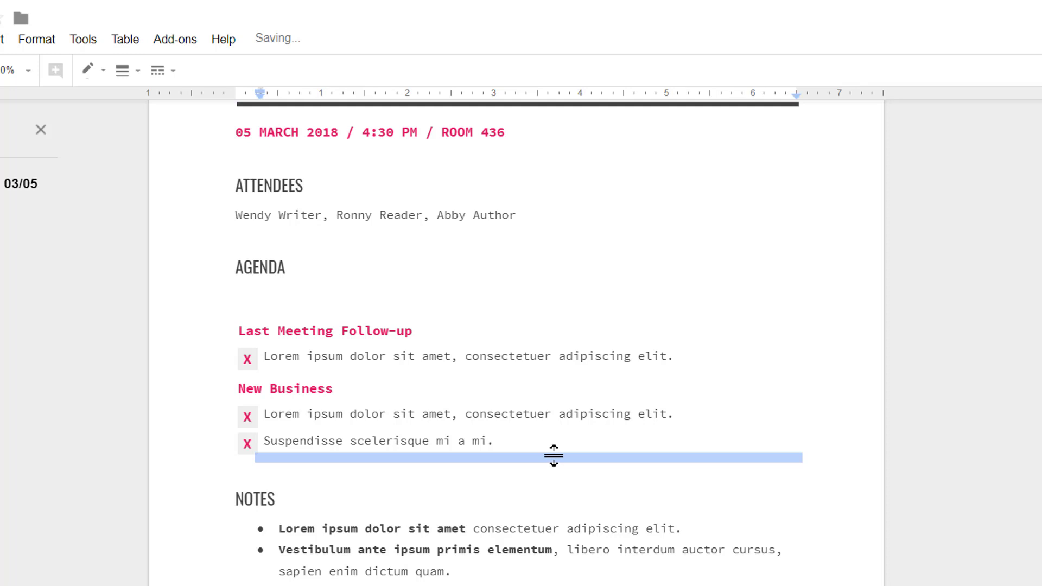
{"action": "left_click", "coordinate": [544, 528]}
{"action": "left_click", "coordinate": [293, 499]}
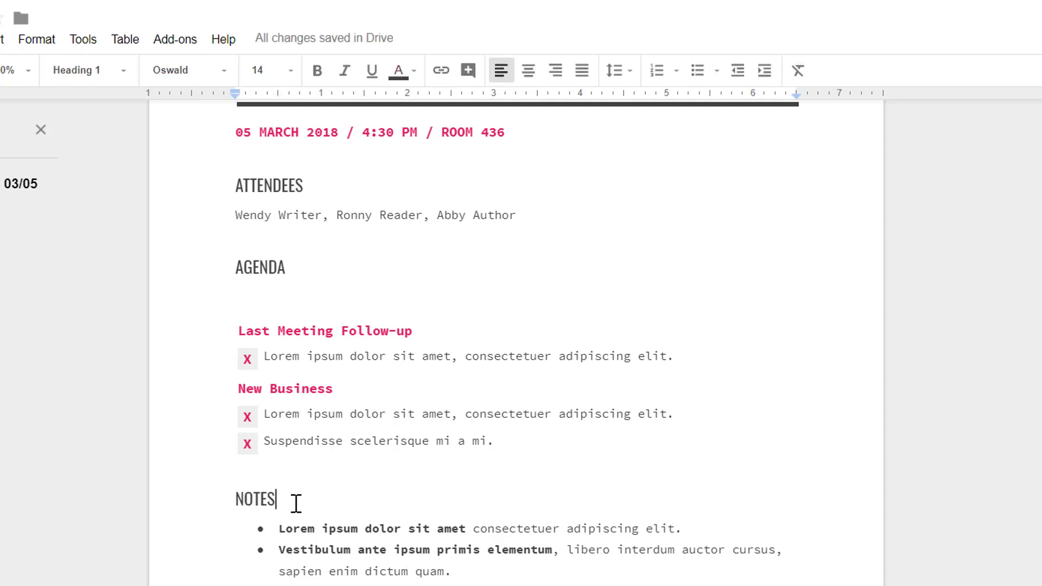